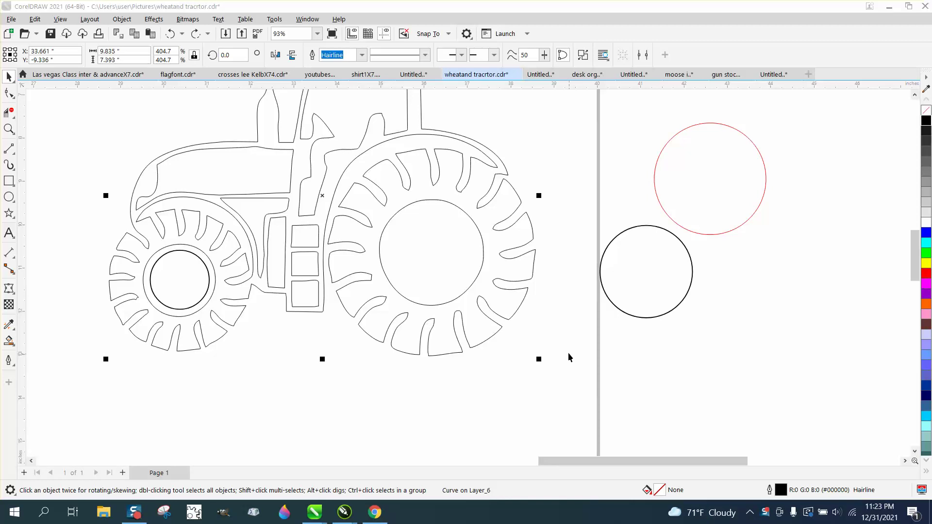
# Delete the rear wheel's inner hub circle line with Virtual Segment Delete
pyautogui.click(10, 95)
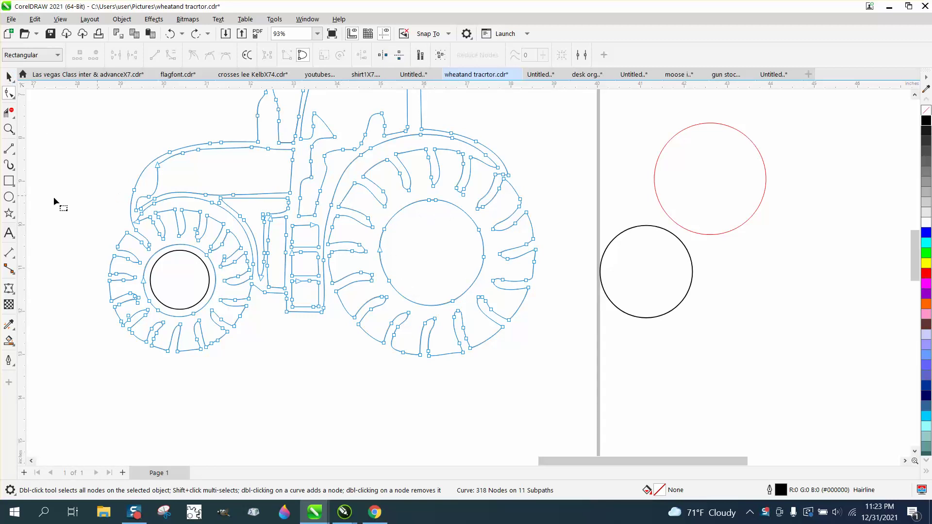
pyautogui.click(8, 113)
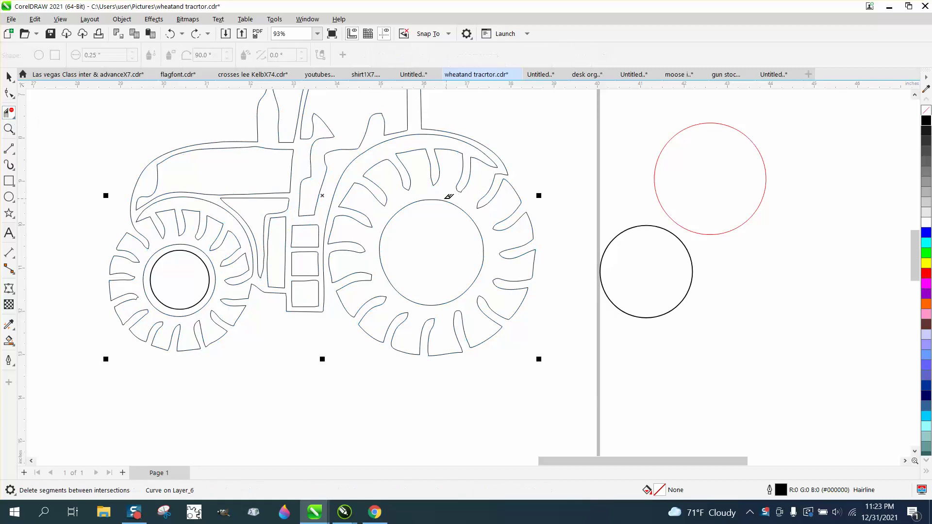
pyautogui.click(431, 200)
pyautogui.click(8, 76)
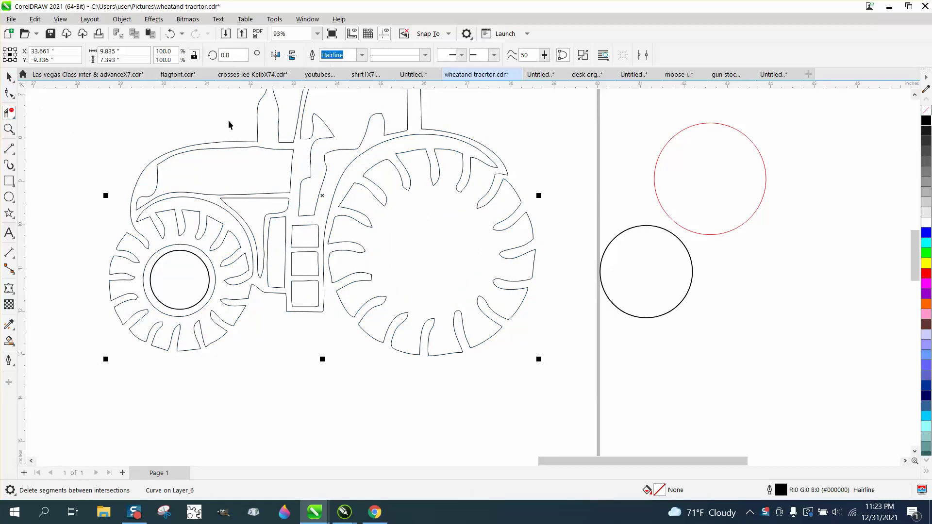
# Enlarge the red circle, fit it into the rear hub at 2.592 inches, and outline it black
pyautogui.click(692, 152)
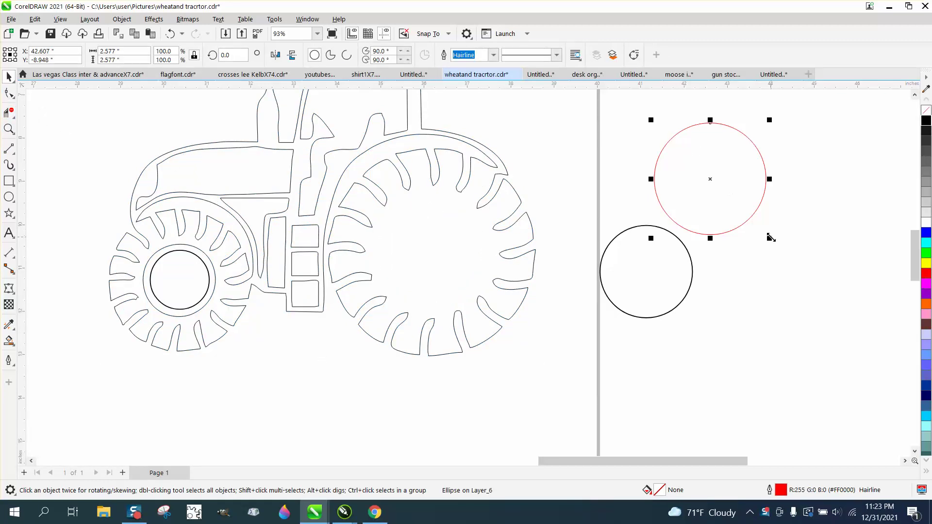
pyautogui.moveTo(772, 237); pyautogui.dragTo(848, 317)
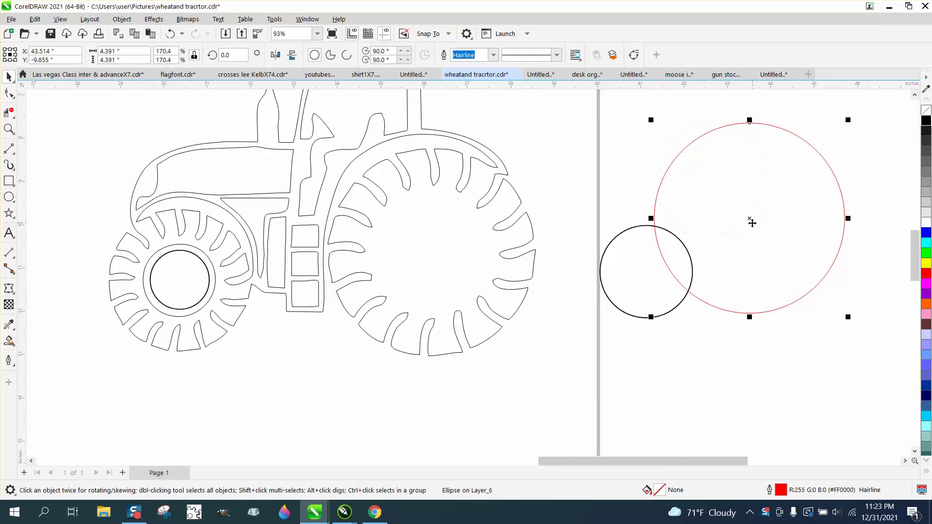
pyautogui.moveTo(752, 223); pyautogui.dragTo(432, 250)
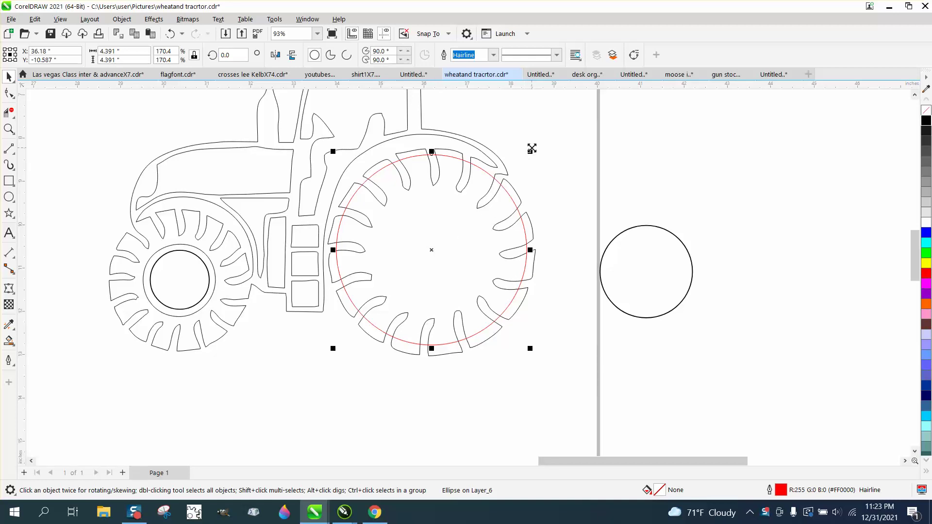
pyautogui.moveTo(532, 149); pyautogui.dragTo(493, 193)
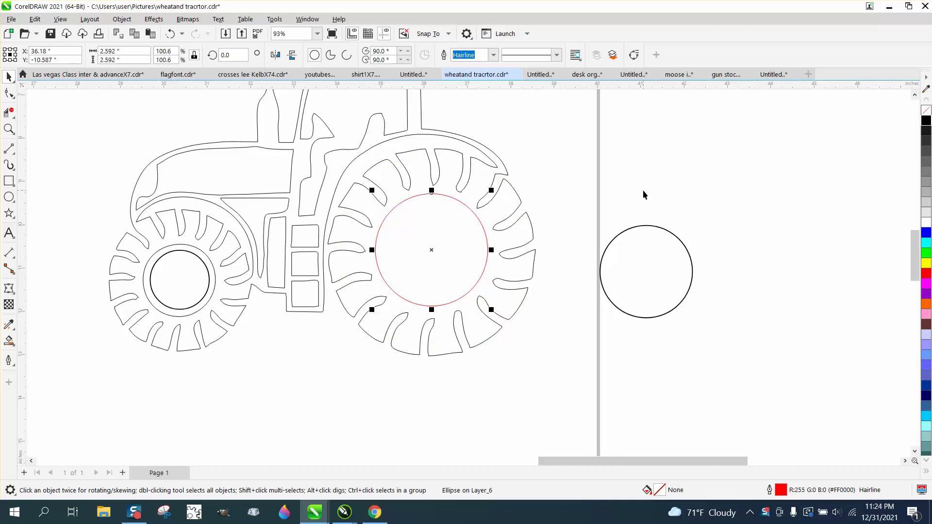
pyautogui.rightClick(926, 121)
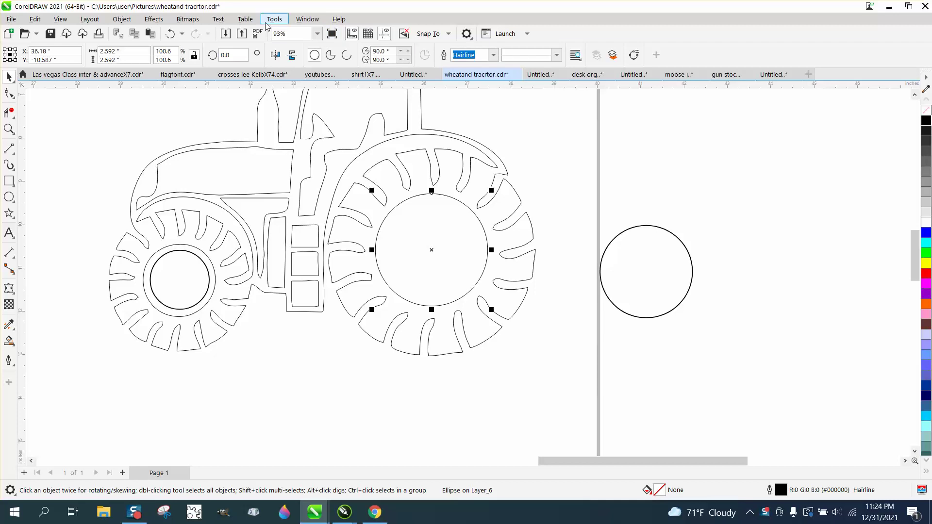
# Set the rear hub circle's outline width to 2.0 pt in Outline Pen
pyautogui.press('F12')
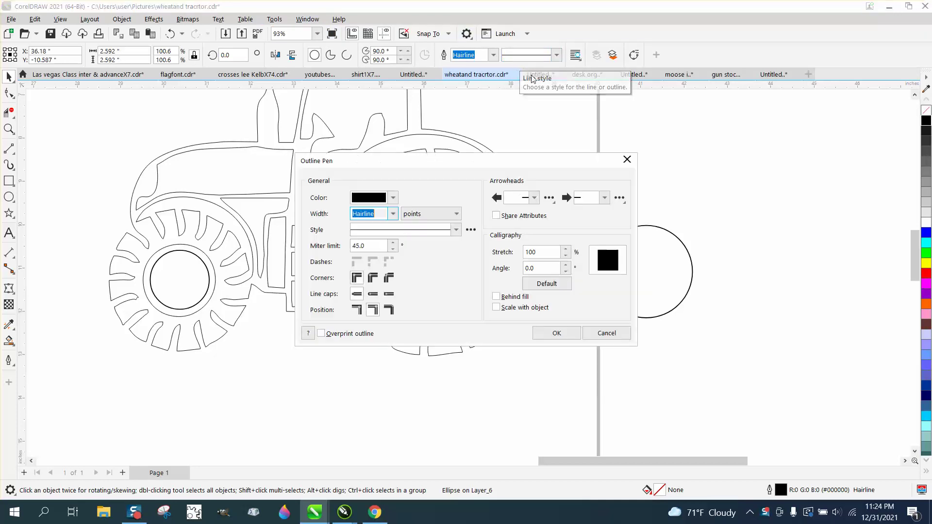
pyautogui.click(394, 214)
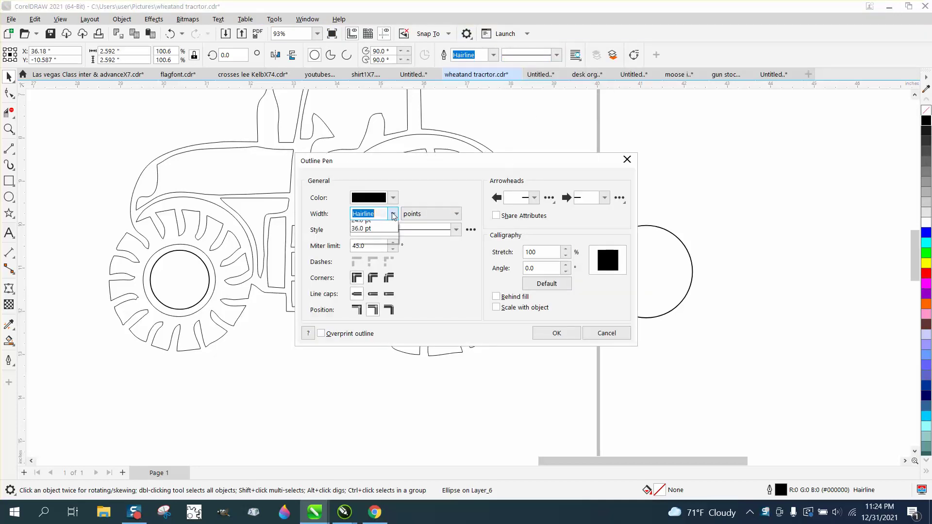
pyautogui.click(437, 165)
pyautogui.moveTo(529, 166); pyautogui.dragTo(744, 171)
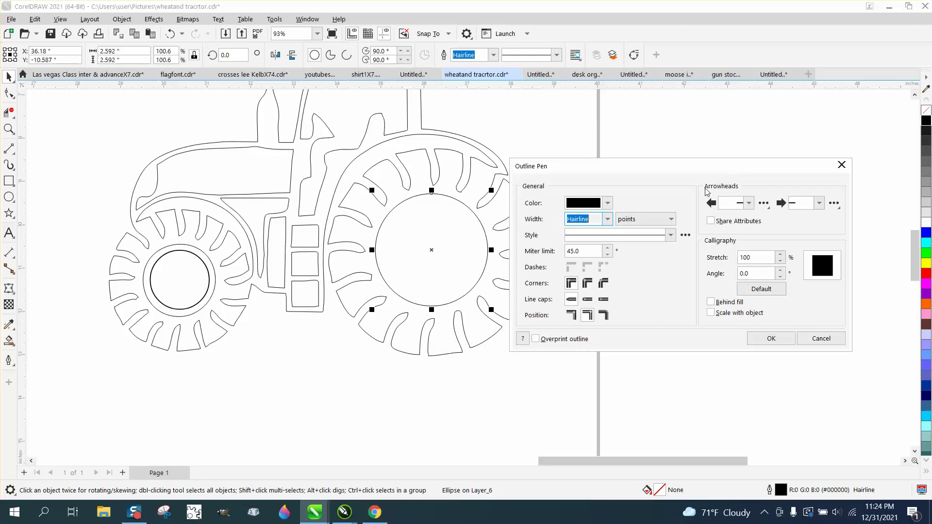
pyautogui.click(607, 219)
pyautogui.click(583, 265)
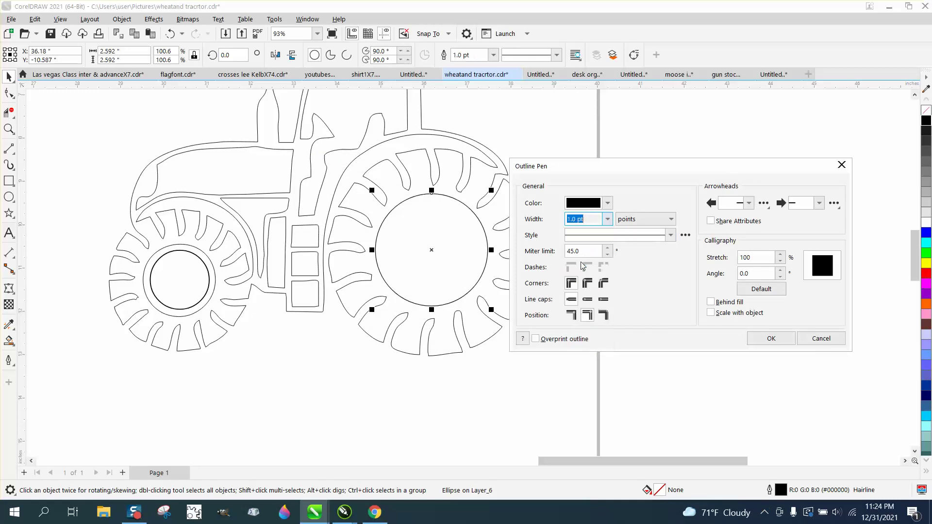
pyautogui.click(607, 219)
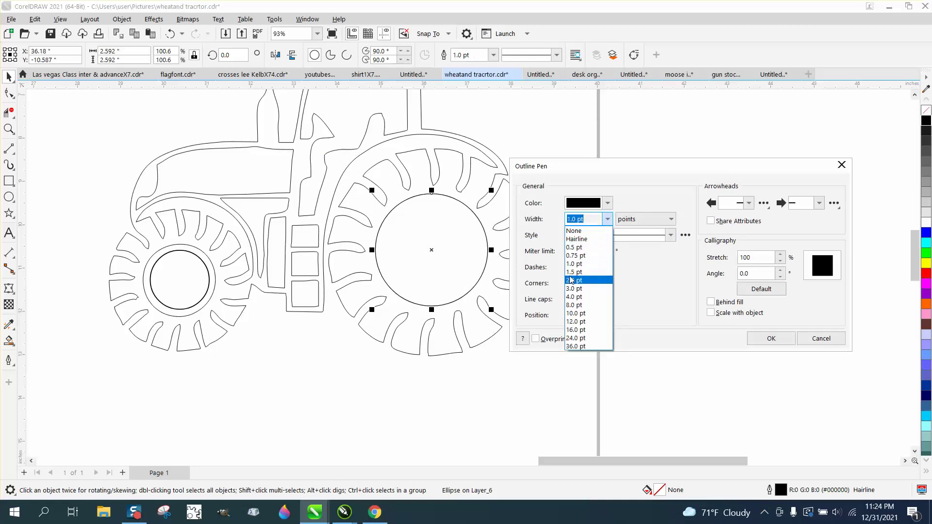
pyautogui.click(574, 280)
pyautogui.click(771, 337)
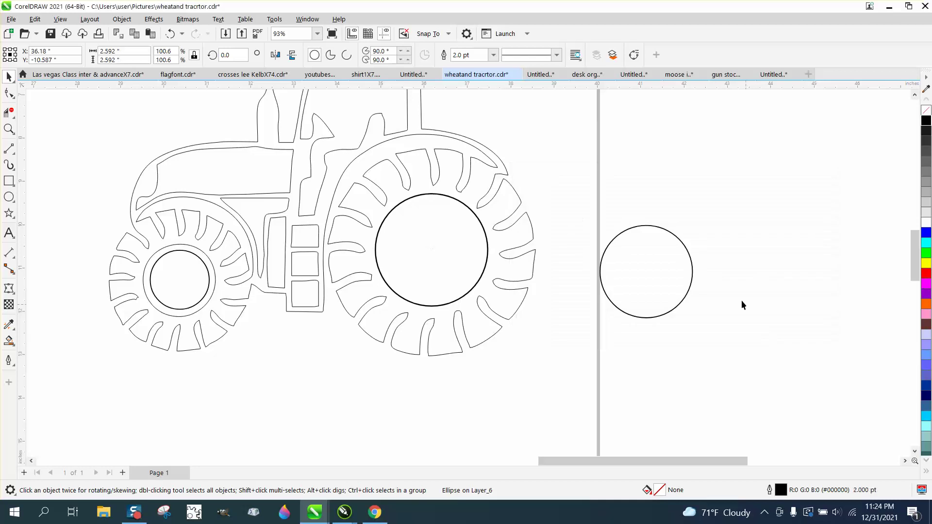
# Centre the 2.132-inch black circle in the rear hub; move the front wheel's 1.361-inch circle below
pyautogui.click(693, 268)
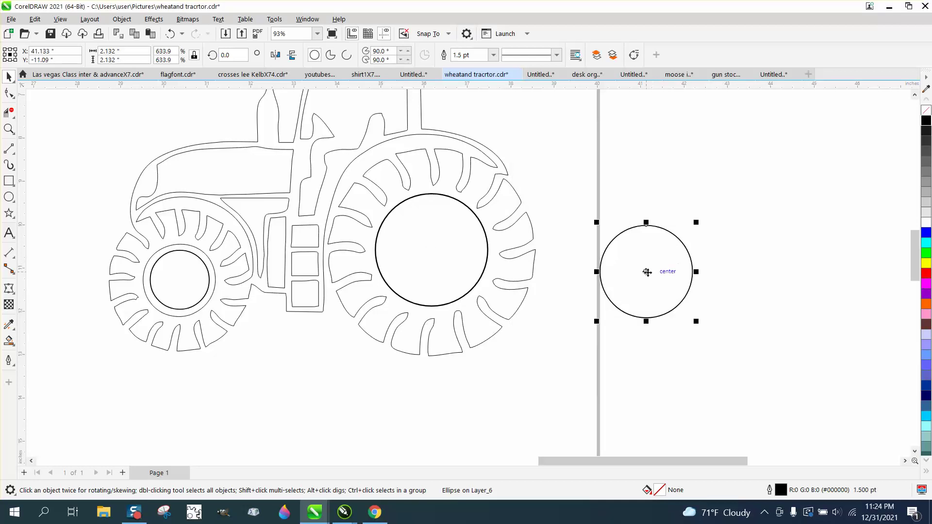
pyautogui.moveTo(649, 271); pyautogui.dragTo(431, 250)
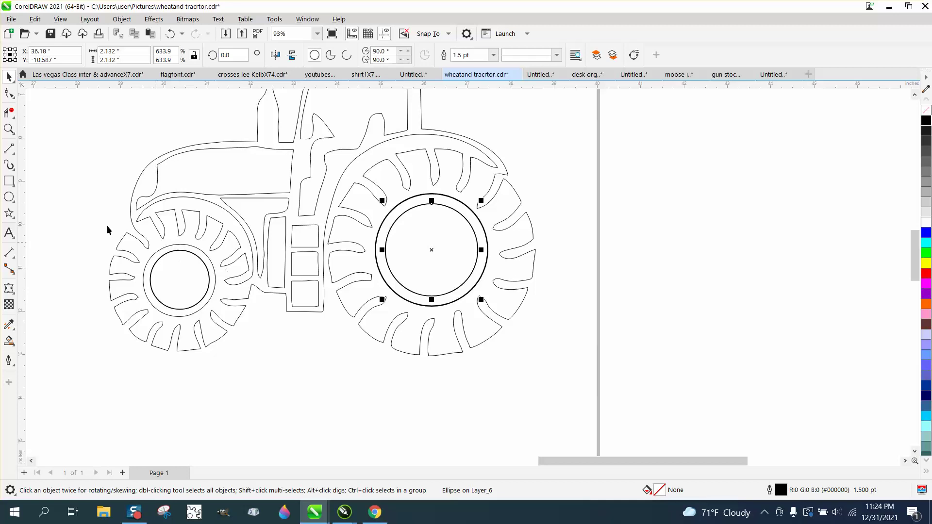
pyautogui.click(9, 129)
pyautogui.click(84, 209)
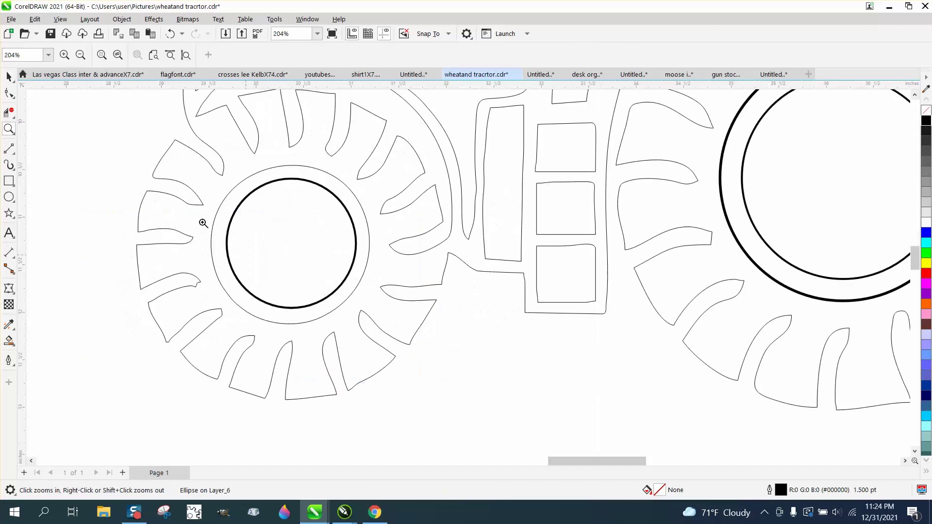
pyautogui.click(9, 77)
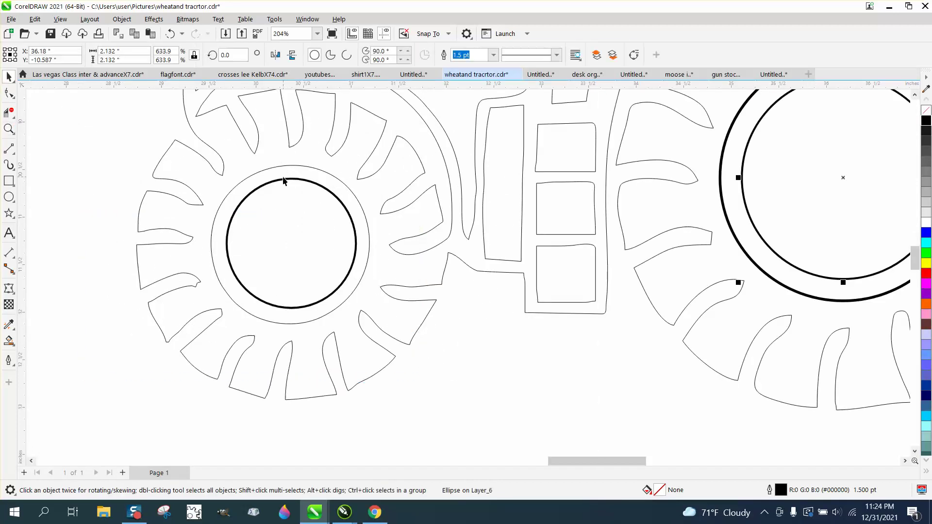
pyautogui.click(286, 181)
pyautogui.moveTo(286, 192); pyautogui.dragTo(306, 244)
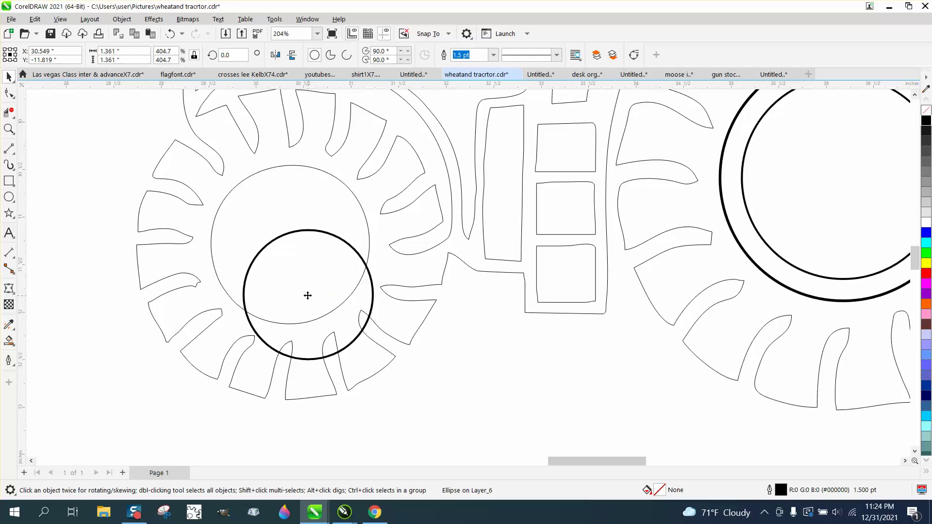
pyautogui.moveTo(309, 296); pyautogui.dragTo(514, 361)
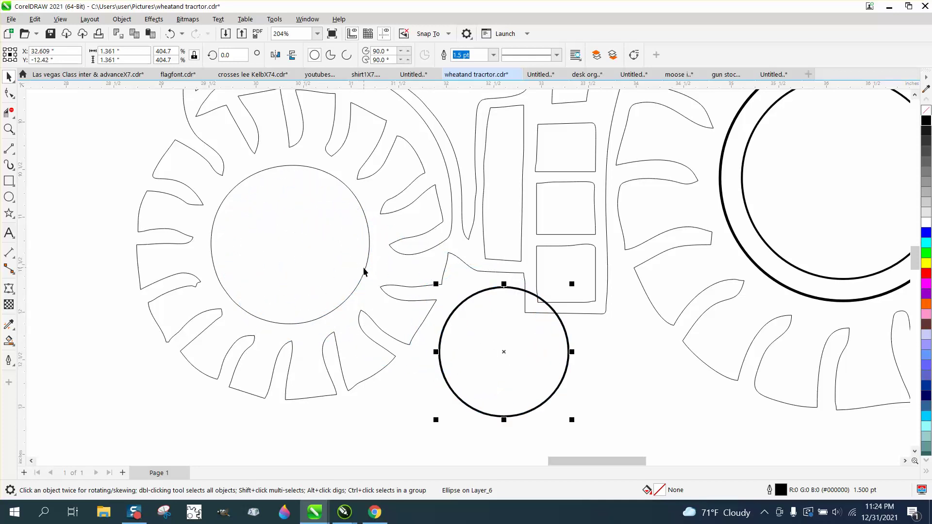
# Edit the tractor trace's nodes and delete the first nodes of the front wheel's traced circle
pyautogui.click(297, 249)
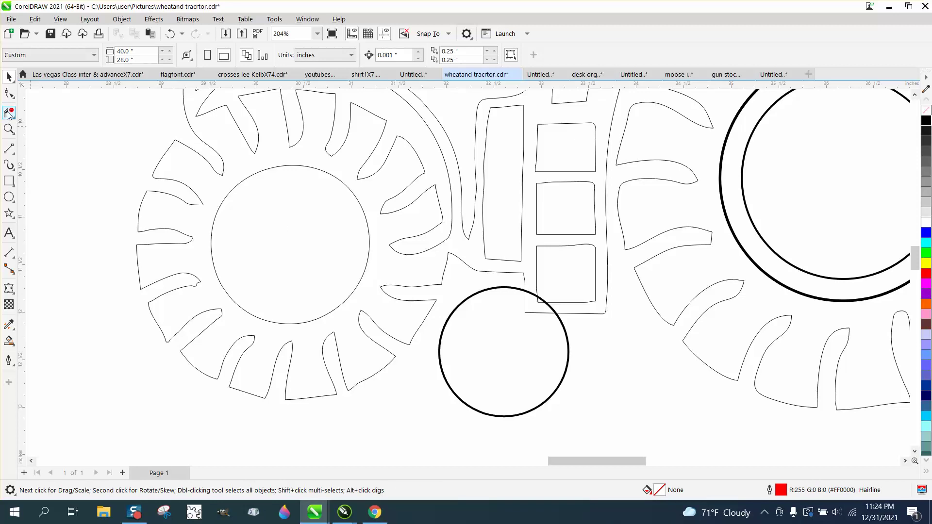
pyautogui.click(8, 93)
pyautogui.click(243, 180)
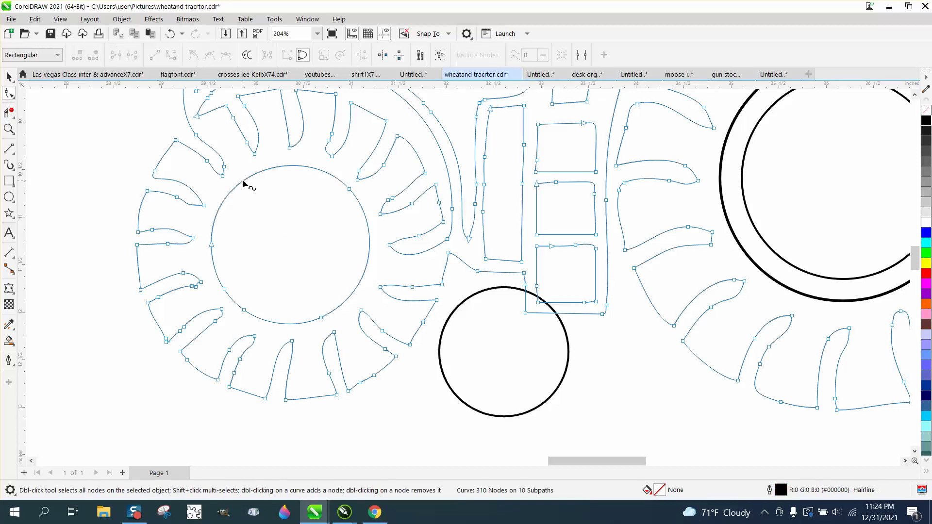
pyautogui.moveTo(269, 254); pyautogui.dragTo(229, 318)
pyautogui.press('Delete')
pyautogui.moveTo(286, 303); pyautogui.dragTo(354, 334)
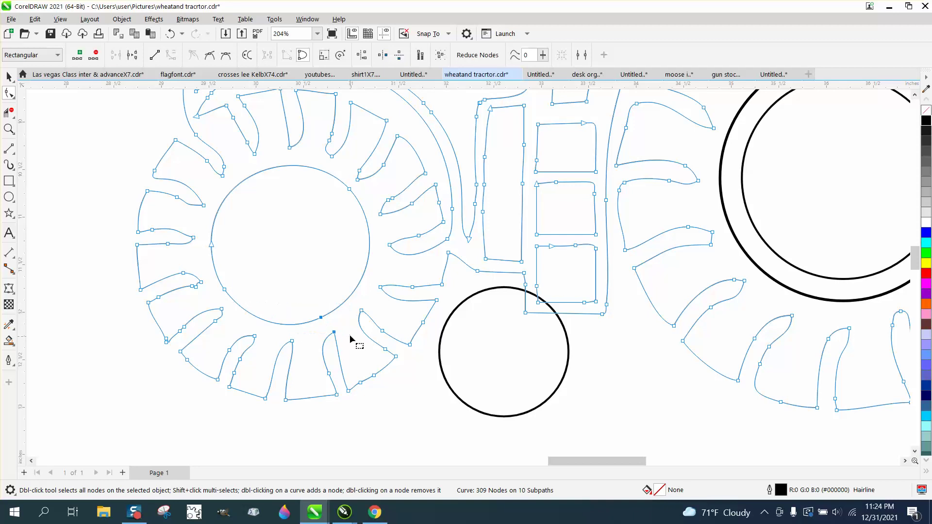
pyautogui.press('Delete')
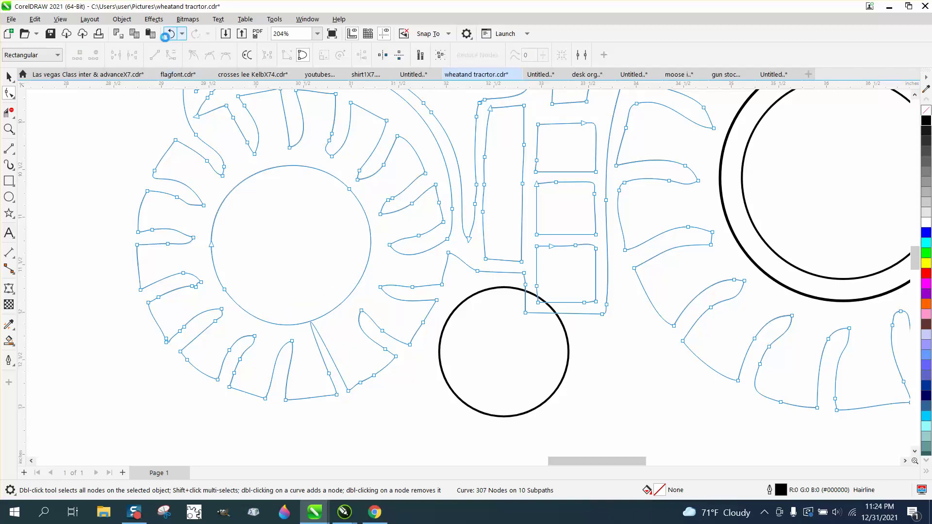
pyautogui.click(170, 33)
# Delete the traced circle's remaining nodes and the leftover diagonal segment
pyautogui.moveTo(312, 306); pyautogui.dragTo(333, 321)
pyautogui.press('Delete')
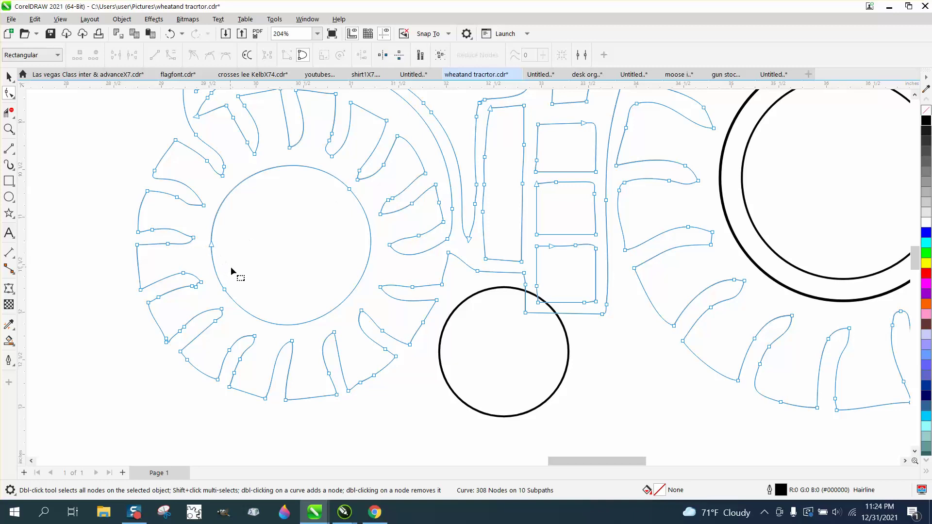
pyautogui.moveTo(227, 237); pyautogui.dragTo(206, 257)
pyautogui.press('Delete')
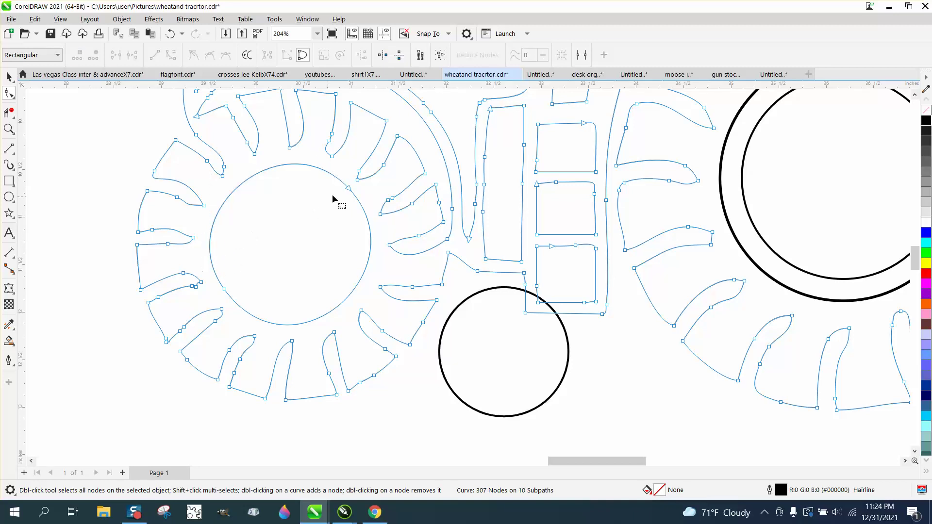
pyautogui.click(348, 189)
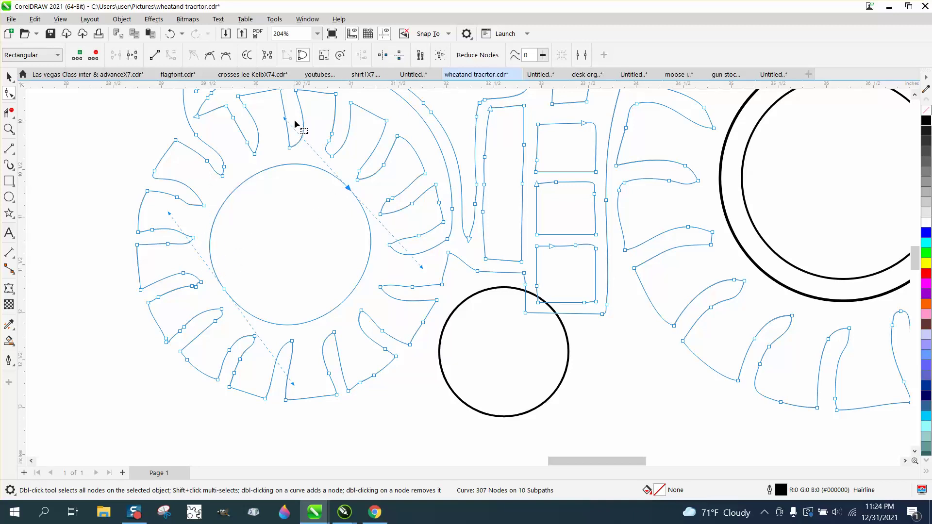
pyautogui.press('Delete')
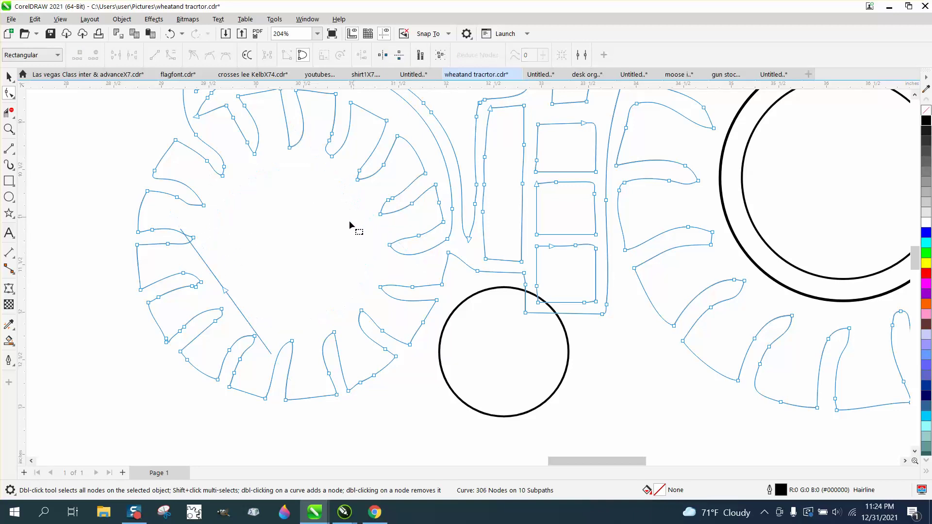
pyautogui.click(226, 292)
pyautogui.press('Delete')
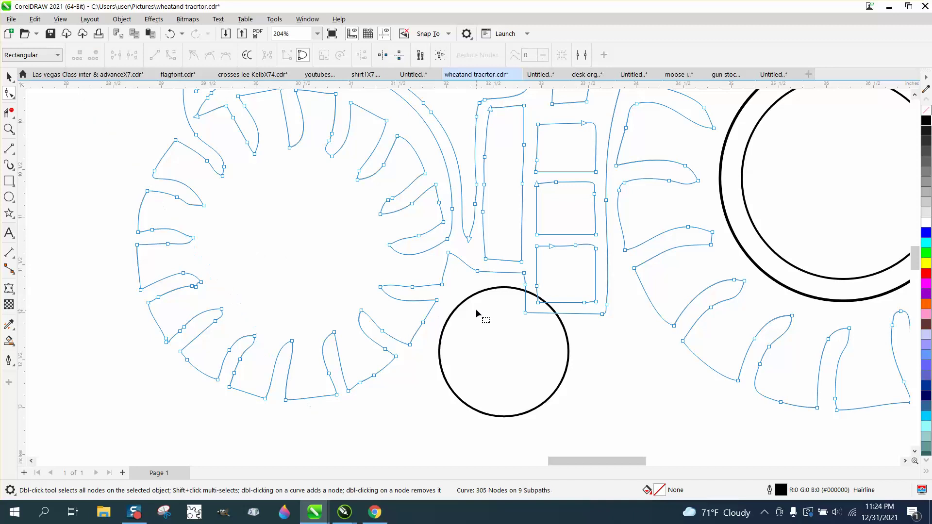
pyautogui.click(9, 76)
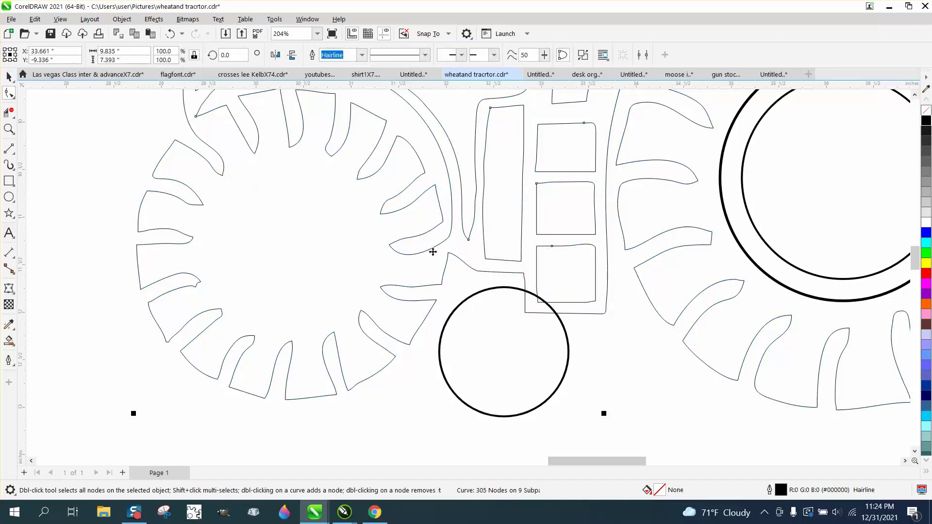
# Fit the black circle into the front hub at 1.758 inches, plus a 1.373-inch concentric copy
pyautogui.click(564, 327)
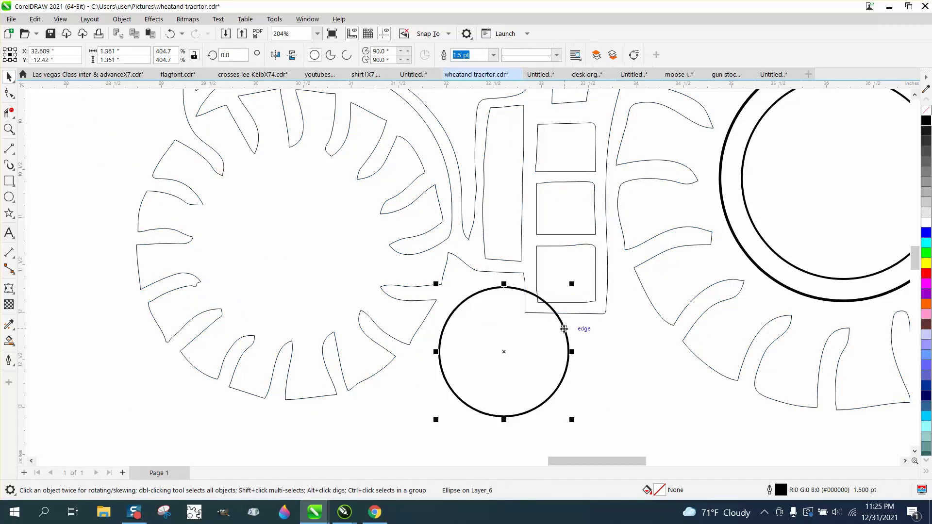
pyautogui.click(572, 282)
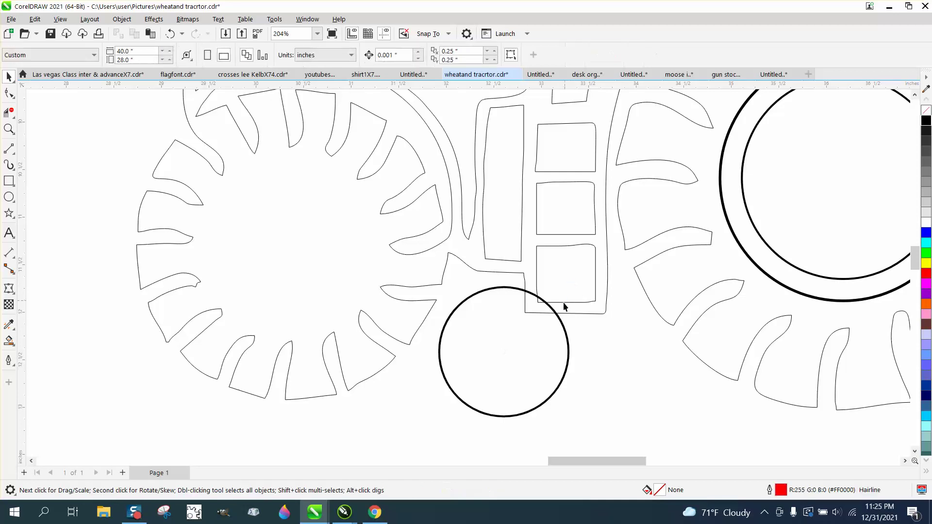
pyautogui.click(559, 316)
pyautogui.moveTo(570, 284); pyautogui.dragTo(701, 155)
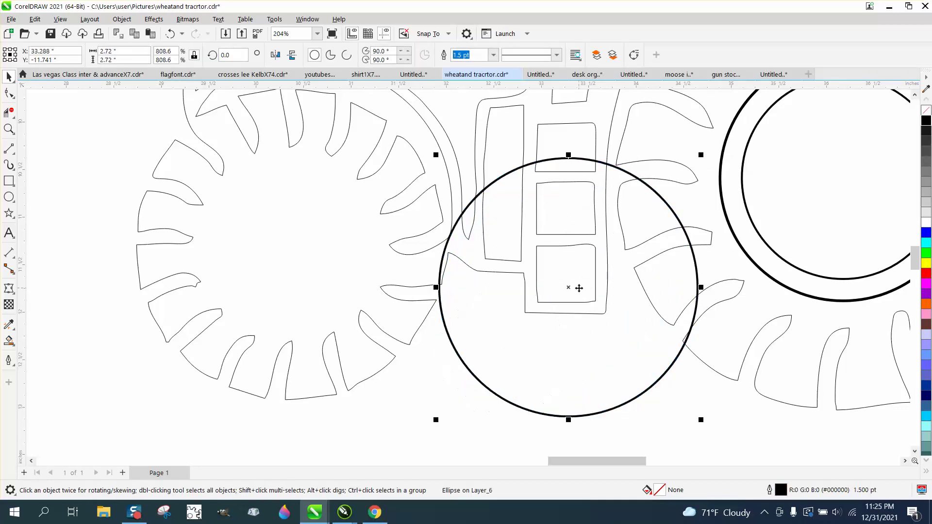
pyautogui.moveTo(579, 288); pyautogui.dragTo(293, 247)
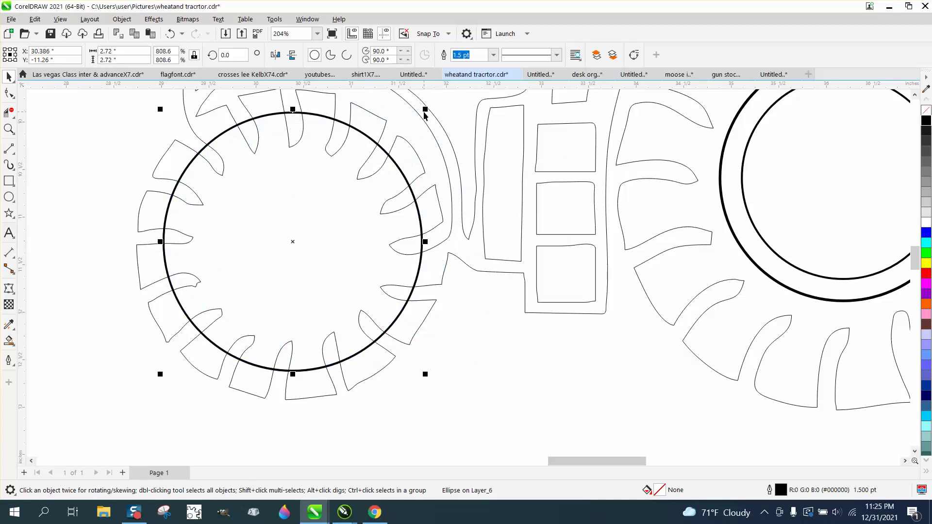
pyautogui.moveTo(425, 109); pyautogui.dragTo(382, 155)
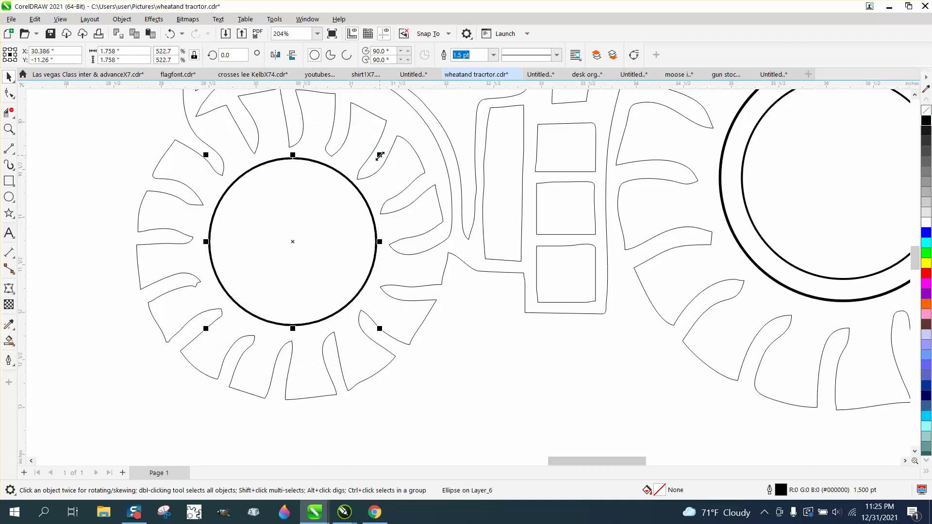
pyautogui.moveTo(380, 156); pyautogui.dragTo(364, 173)
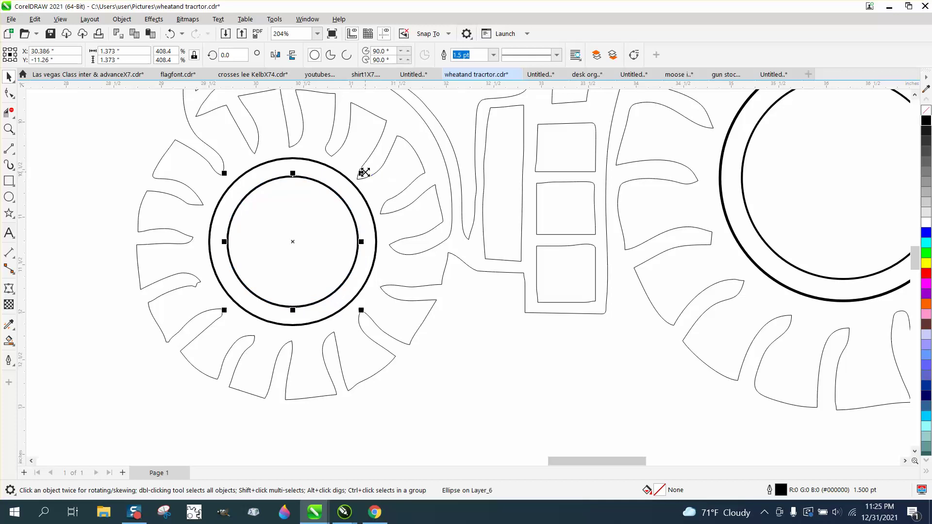
# Give the front wheel's 1.758-inch outer ring a 2.0 pt outline, matching the rear wheel
pyautogui.click(768, 252)
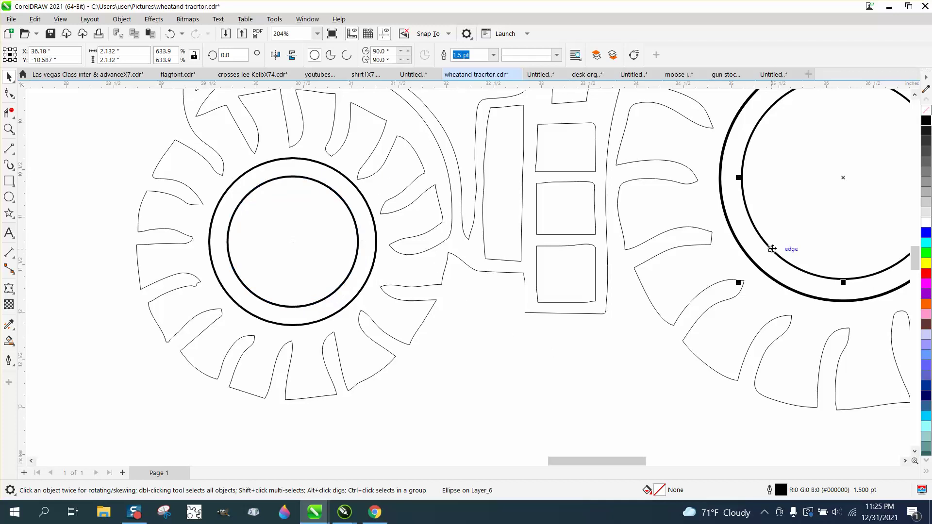
pyautogui.click(745, 252)
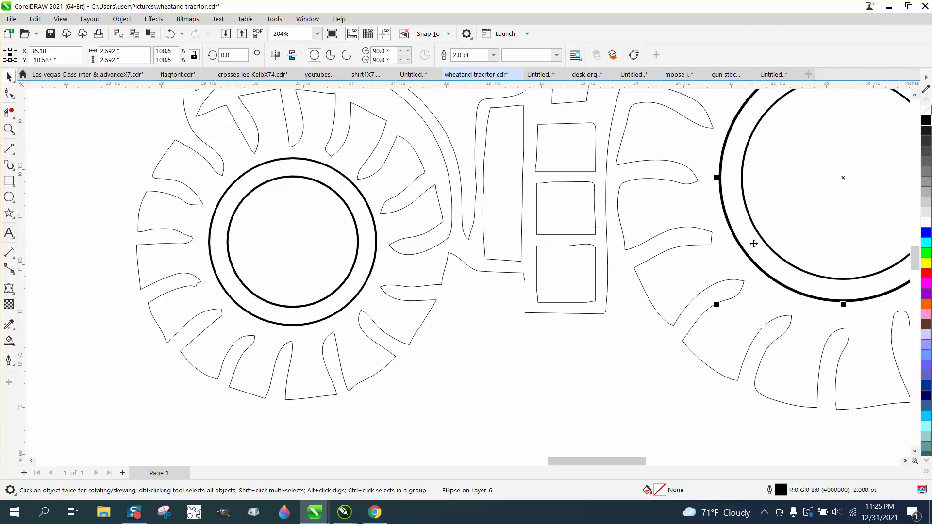
pyautogui.click(377, 234)
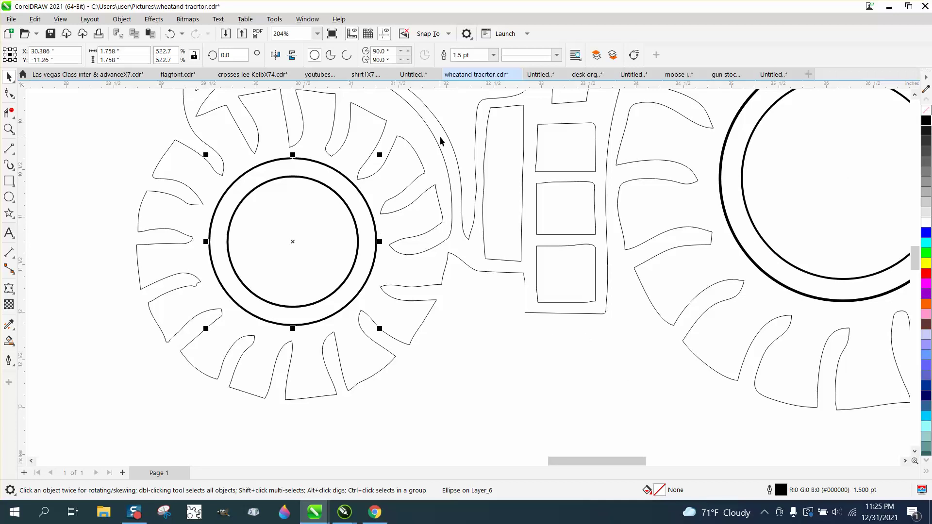
pyautogui.press('F12')
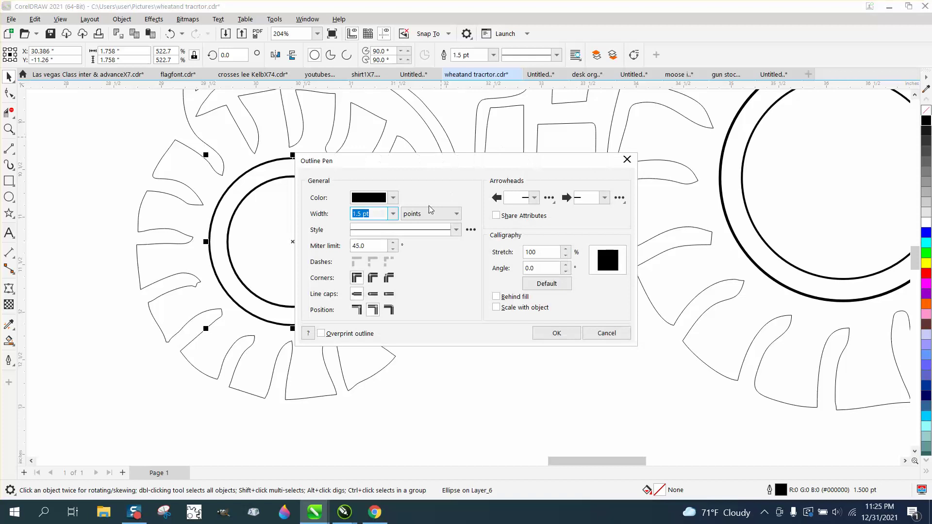
pyautogui.click(393, 213)
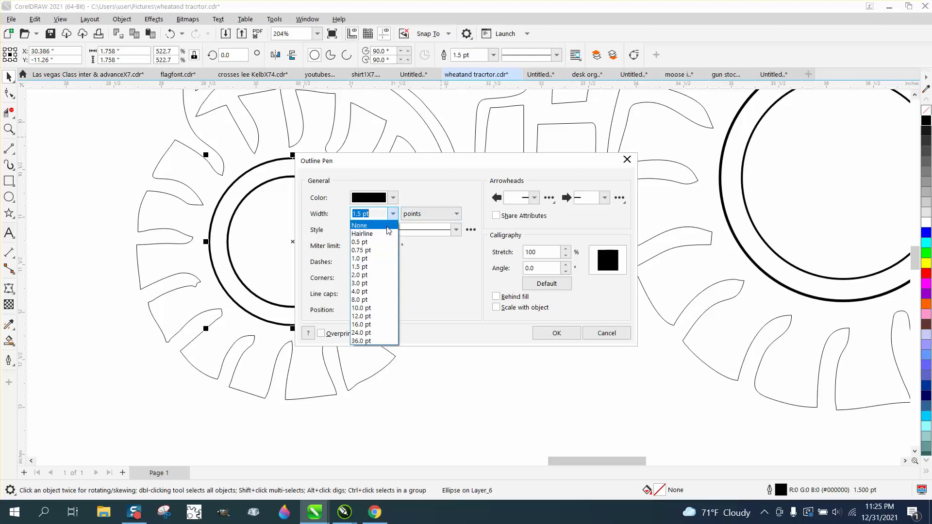
pyautogui.click(365, 275)
pyautogui.click(545, 335)
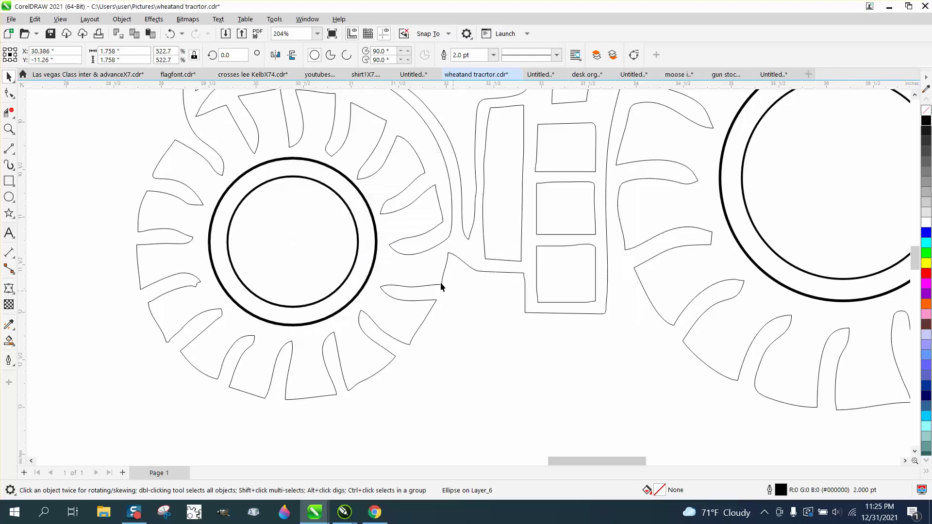
pyautogui.click(358, 235)
# Smart Fill the tractor outline solid black
pyautogui.scroll(-1, 456, 313)
pyautogui.scroll(-5, 456, 314)
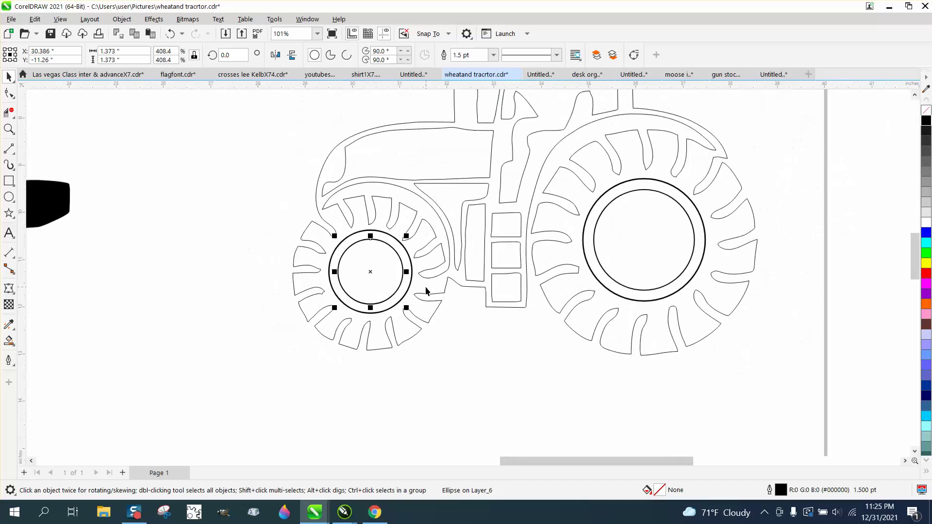
pyautogui.scroll(-2, 427, 287)
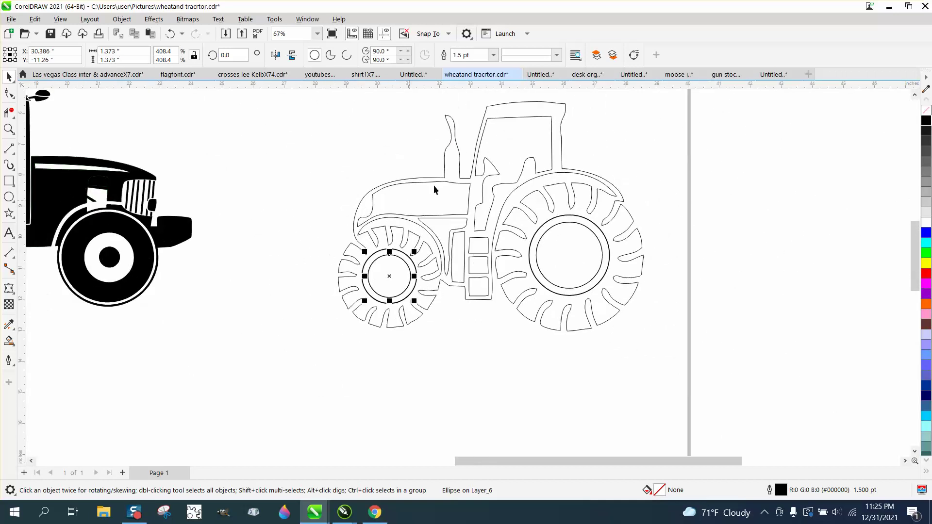
pyautogui.click(9, 341)
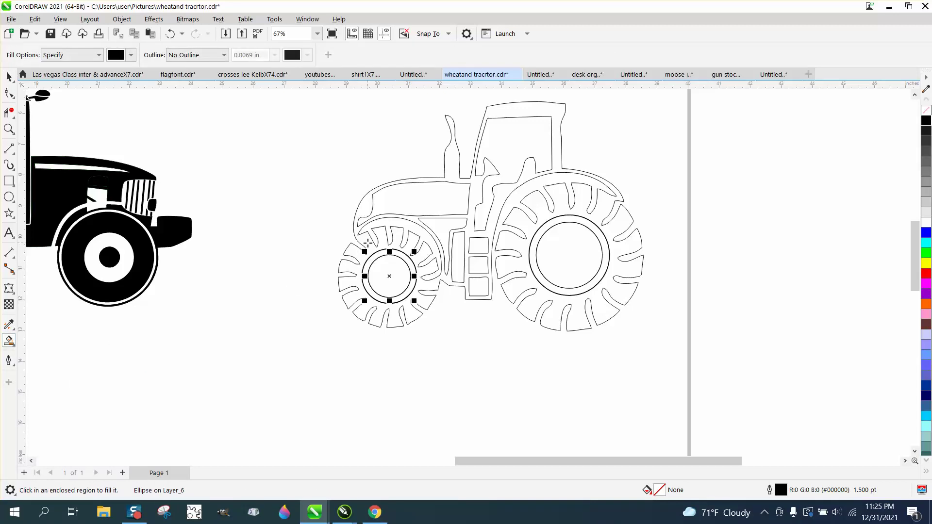
pyautogui.click(367, 241)
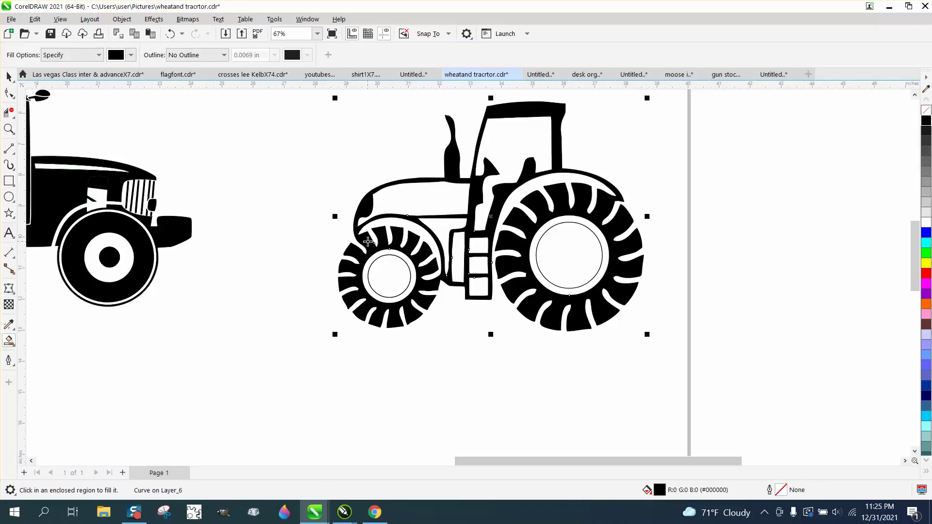
# Fill both wheel centres black, then undo both fills so the hubs stay white
pyautogui.click(568, 262)
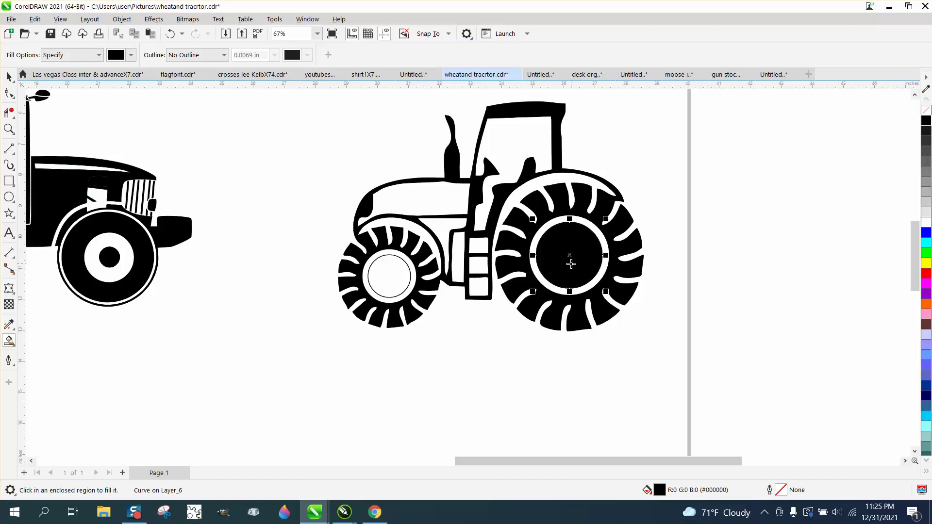
pyautogui.click(391, 270)
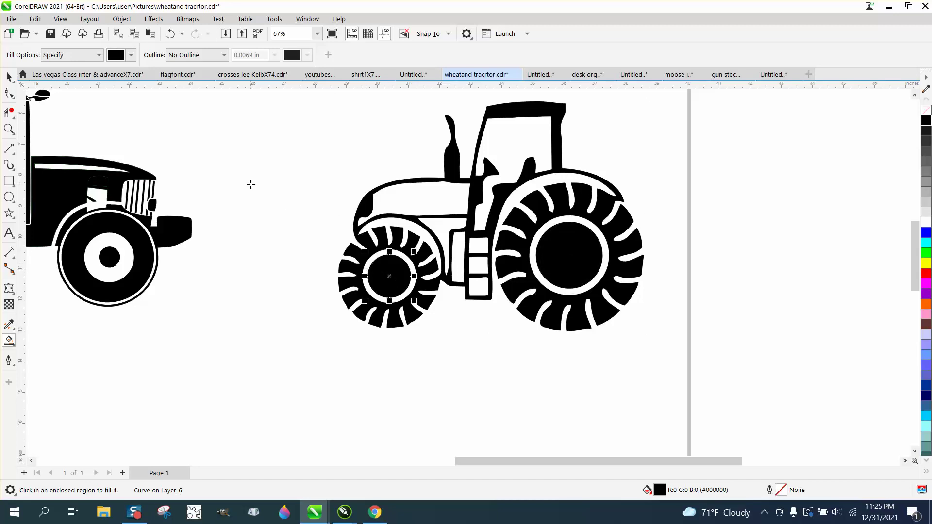
pyautogui.click(171, 34)
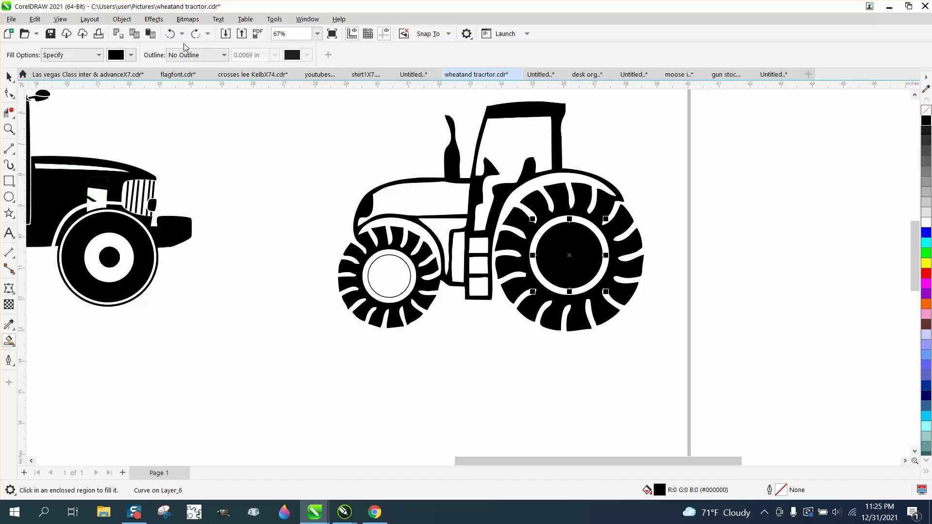
pyautogui.click(170, 34)
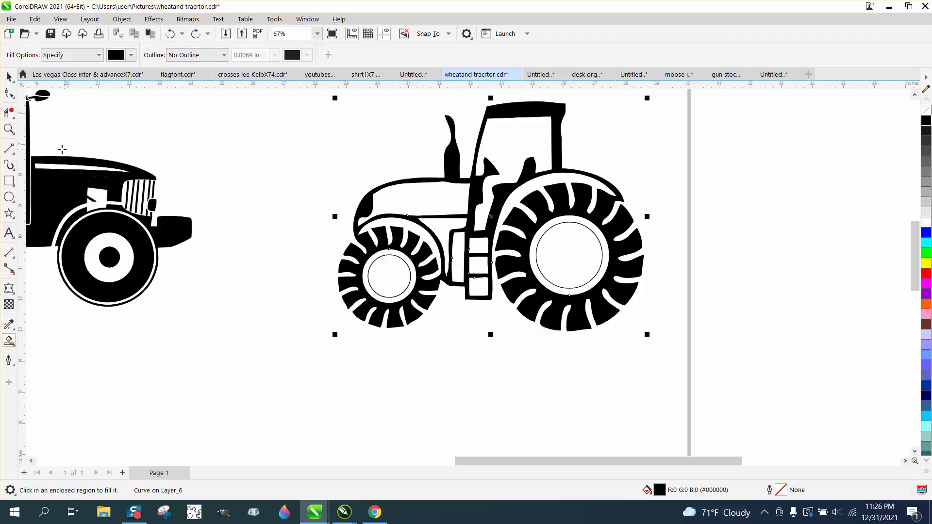
pyautogui.click(8, 129)
# Add an 89.5% copy of the rear hub circle and Smart Fill the ring between them black
pyautogui.moveTo(432, 197); pyautogui.dragTo(745, 365)
pyautogui.click(9, 77)
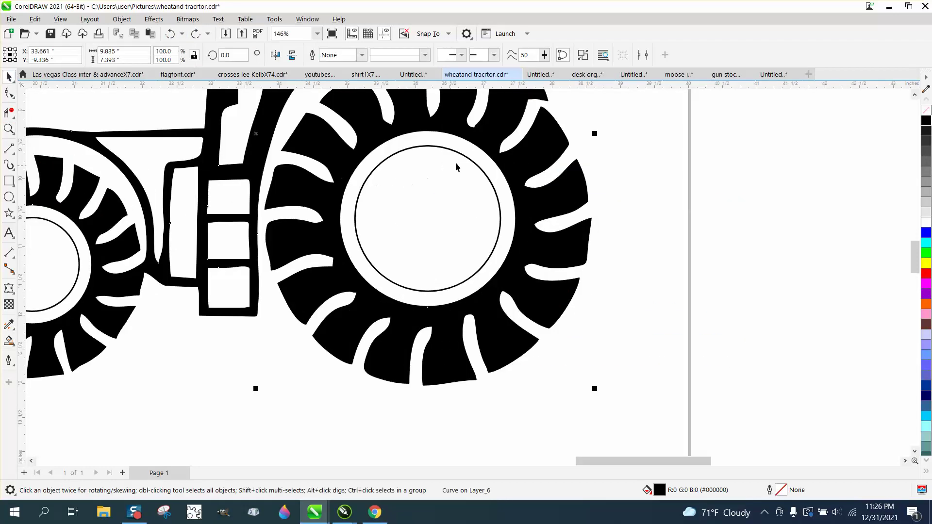
pyautogui.click(472, 165)
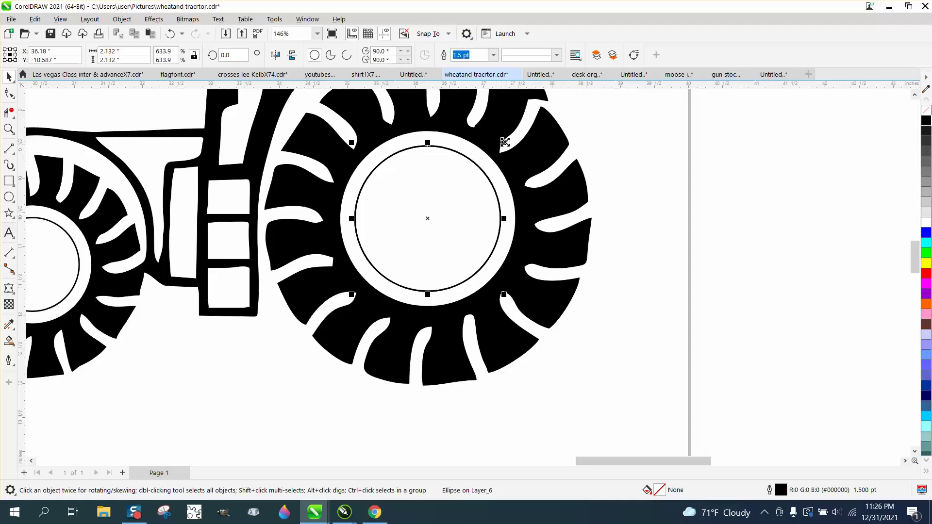
pyautogui.moveTo(505, 142); pyautogui.dragTo(500, 152)
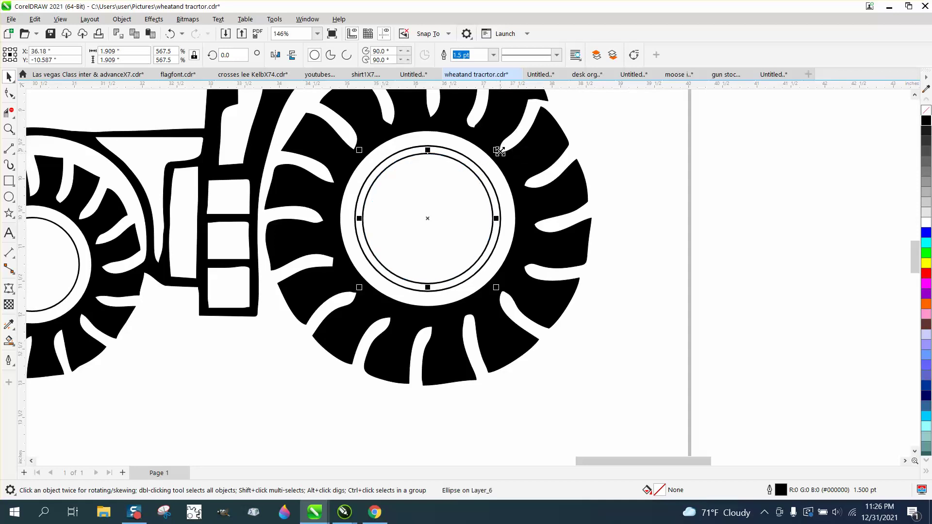
pyautogui.click(10, 341)
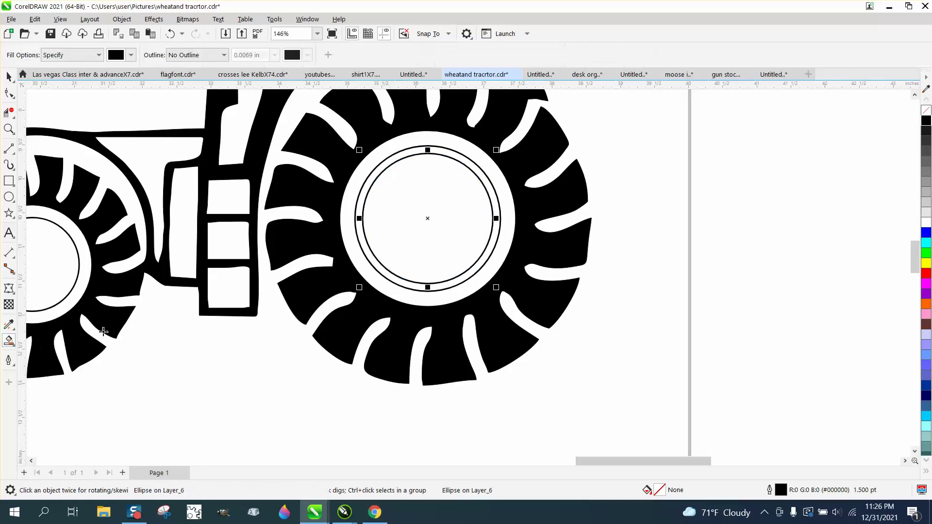
pyautogui.click(477, 176)
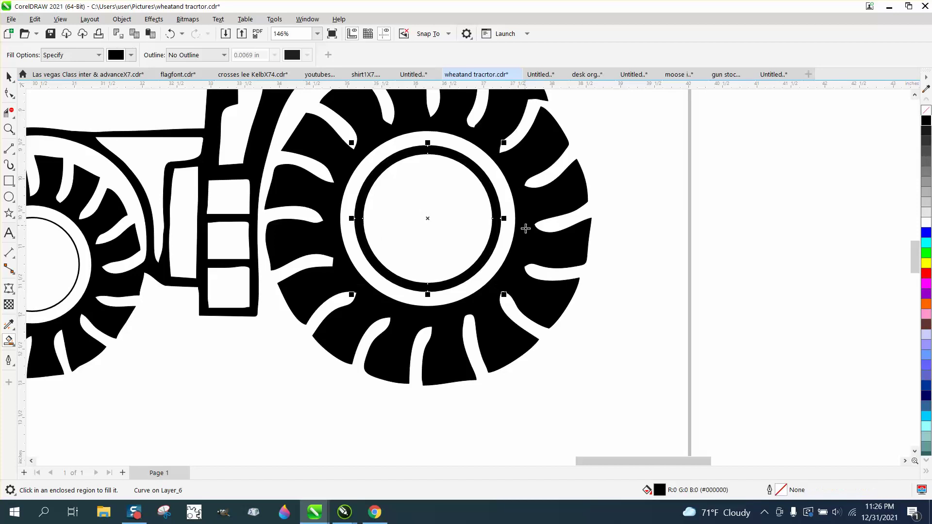
pyautogui.scroll(-1, 521, 233)
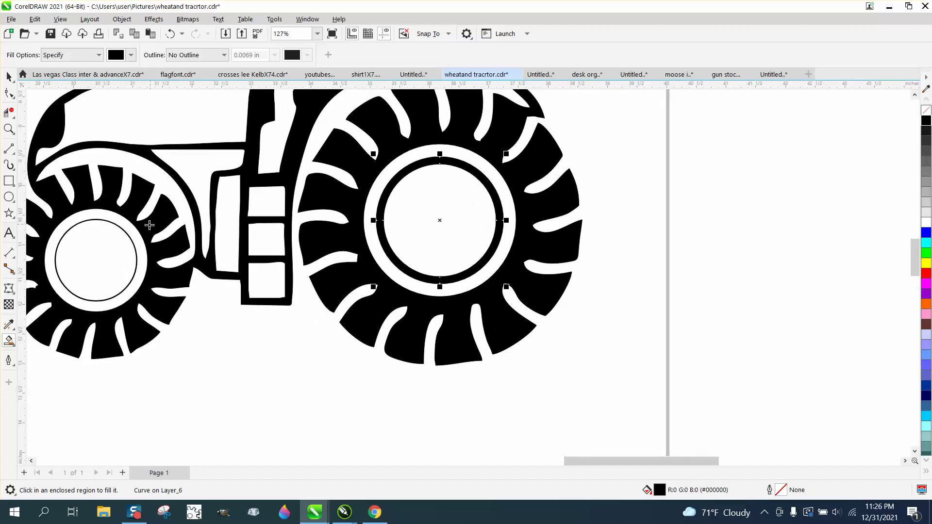
# Add an 89% copy of the front hub's inner circle and Smart Fill the ring between them black
pyautogui.click(9, 129)
pyautogui.moveTo(43, 206); pyautogui.dragTo(214, 309)
pyautogui.click(9, 93)
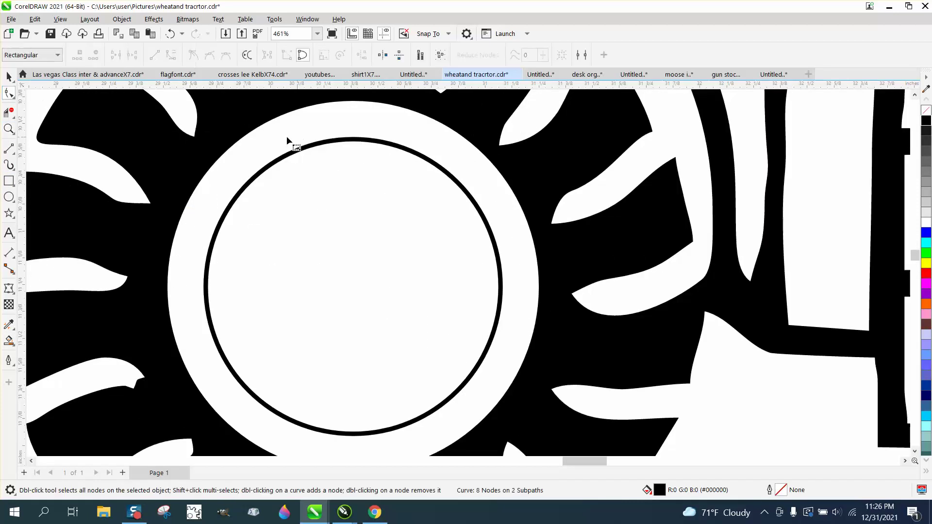
pyautogui.click(8, 76)
pyautogui.click(365, 140)
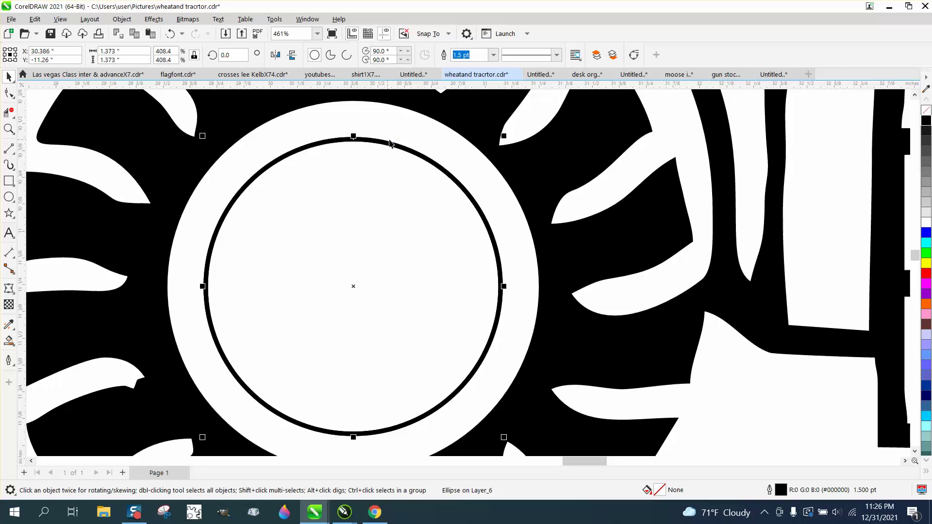
pyautogui.moveTo(504, 136); pyautogui.dragTo(489, 153)
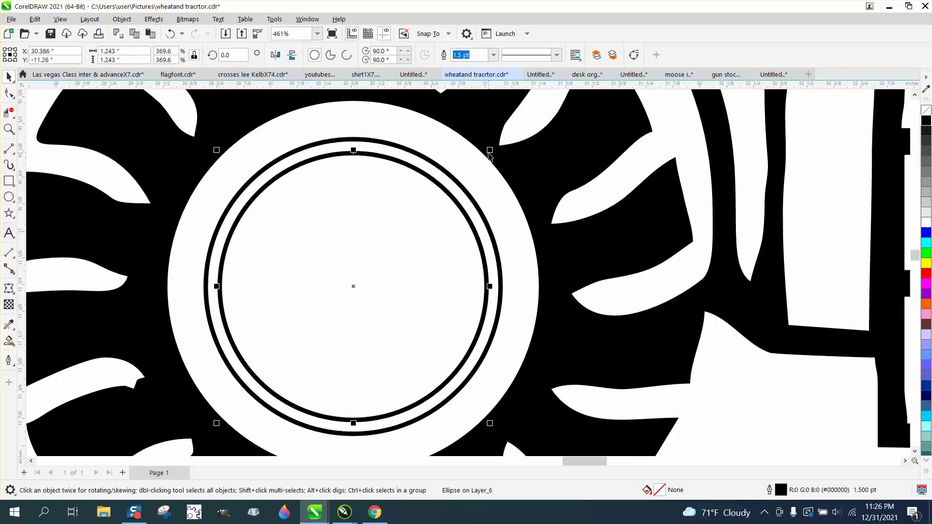
pyautogui.click(9, 340)
pyautogui.click(438, 179)
pyautogui.scroll(-5, 269, 221)
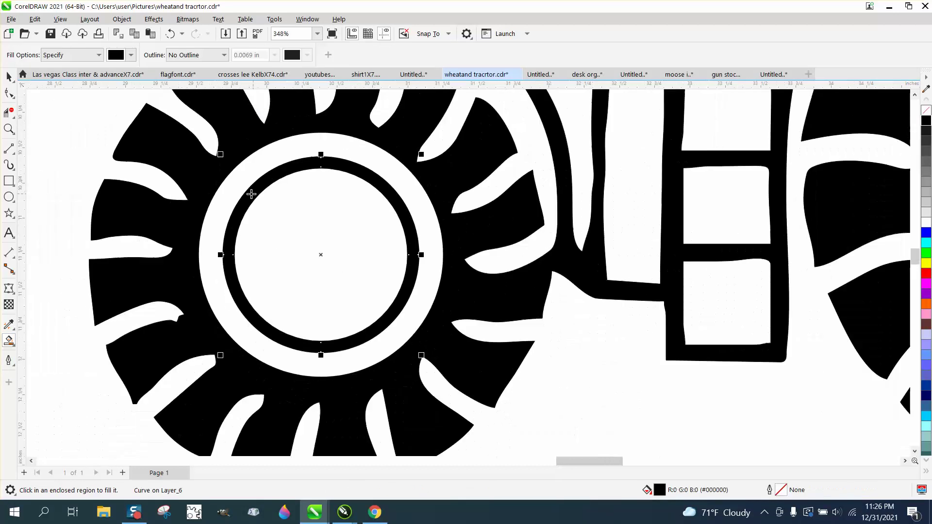
pyautogui.scroll(-3, 333, 306)
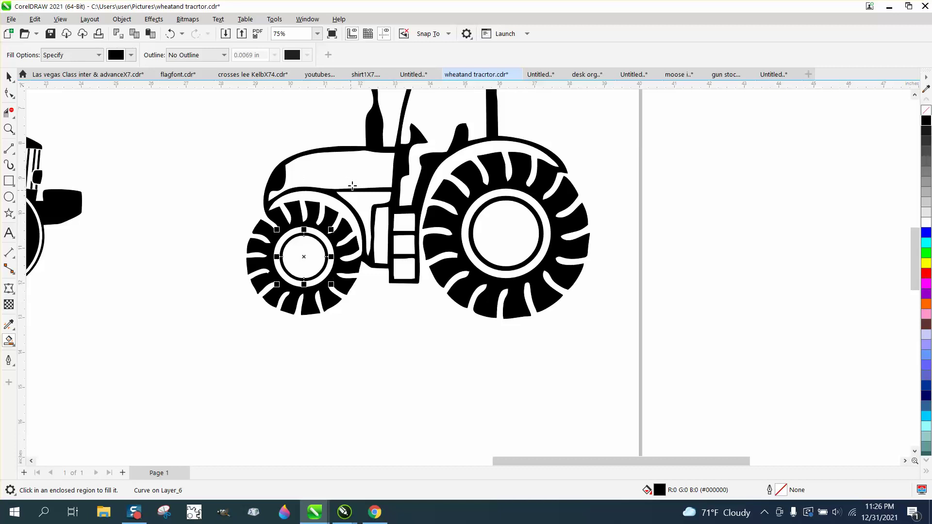
# Delete the two stray nodes on the hood's lower edge so it runs straight
pyautogui.click(8, 128)
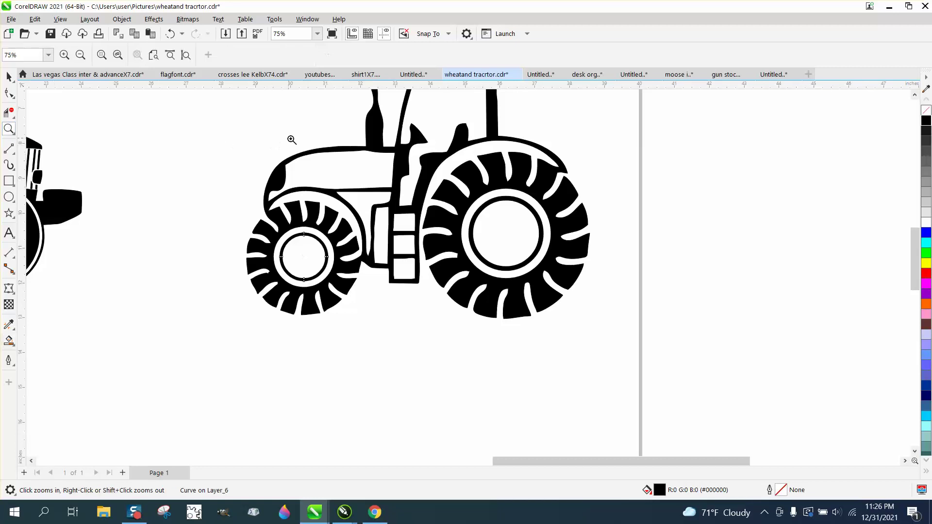
pyautogui.moveTo(291, 140); pyautogui.dragTo(467, 179)
pyautogui.click(9, 93)
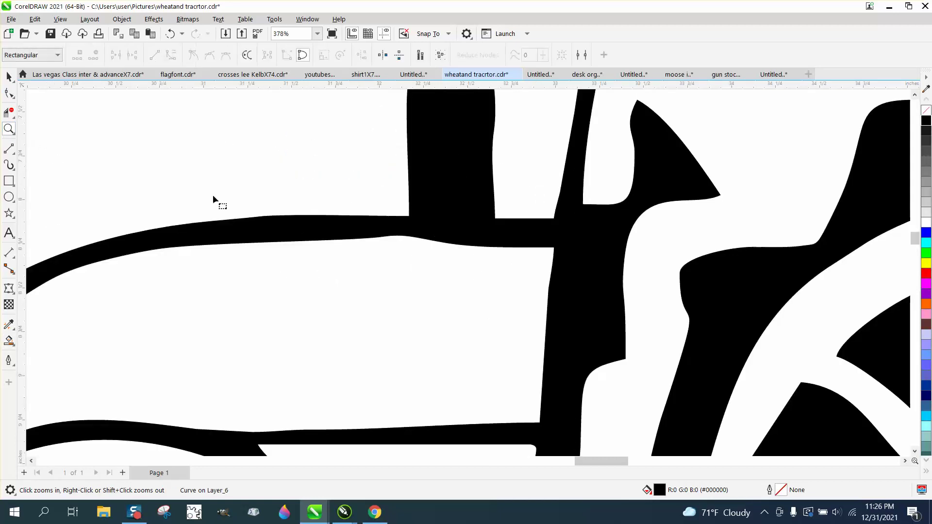
pyautogui.click(378, 237)
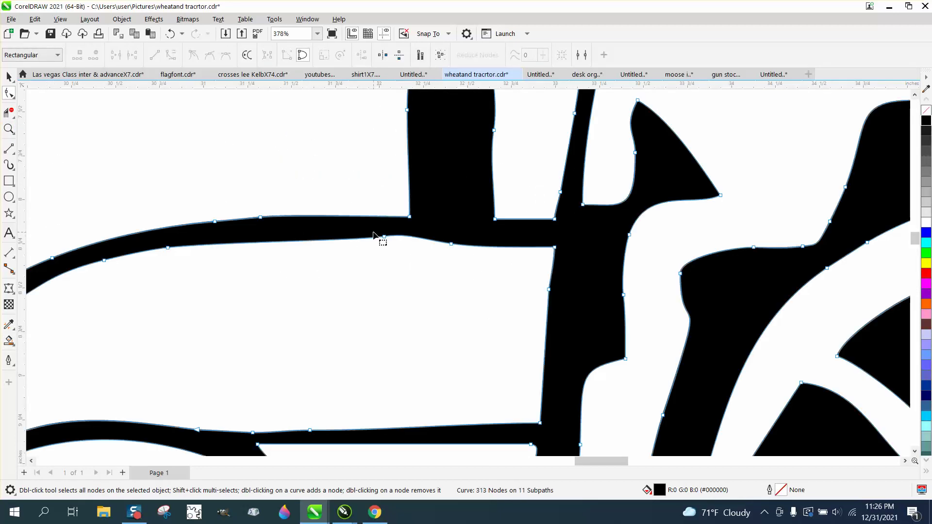
pyautogui.moveTo(377, 233); pyautogui.dragTo(476, 249)
pyautogui.press('Delete')
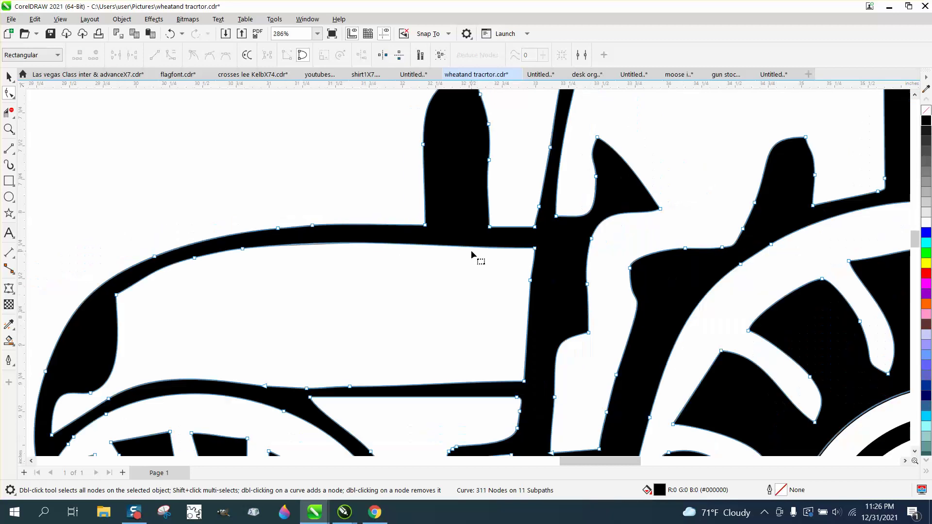
pyautogui.scroll(-3, 471, 250)
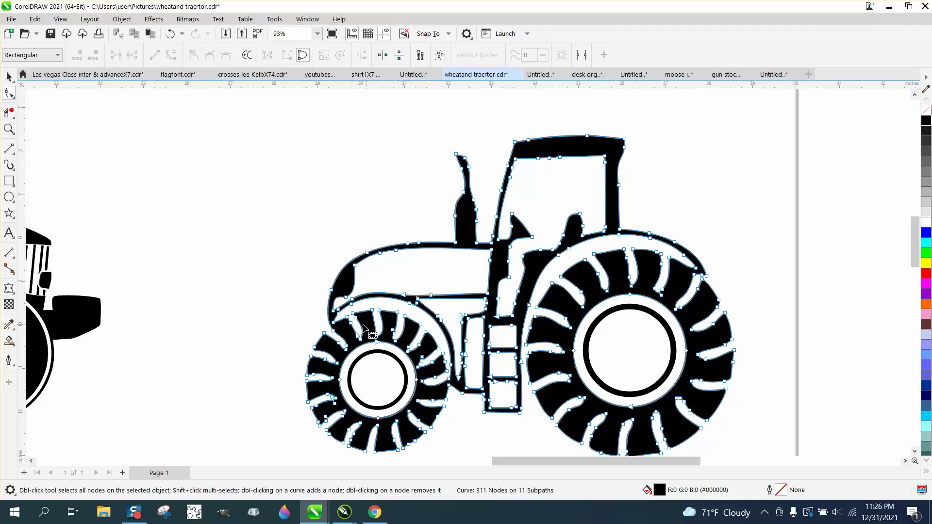
# Zoom in to inspect the front wheel's treads, then zoom back out
pyautogui.click(9, 129)
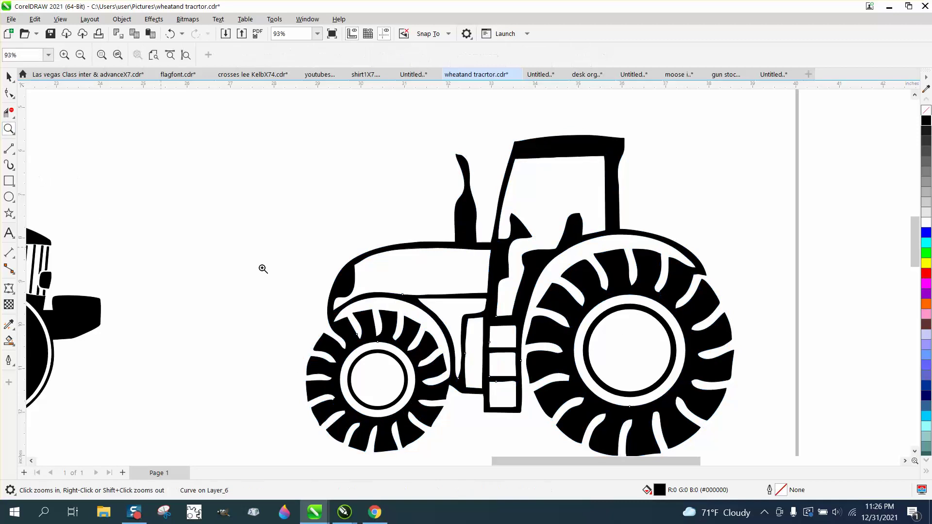
pyautogui.moveTo(350, 297); pyautogui.dragTo(432, 348)
pyautogui.scroll(-5, 432, 347)
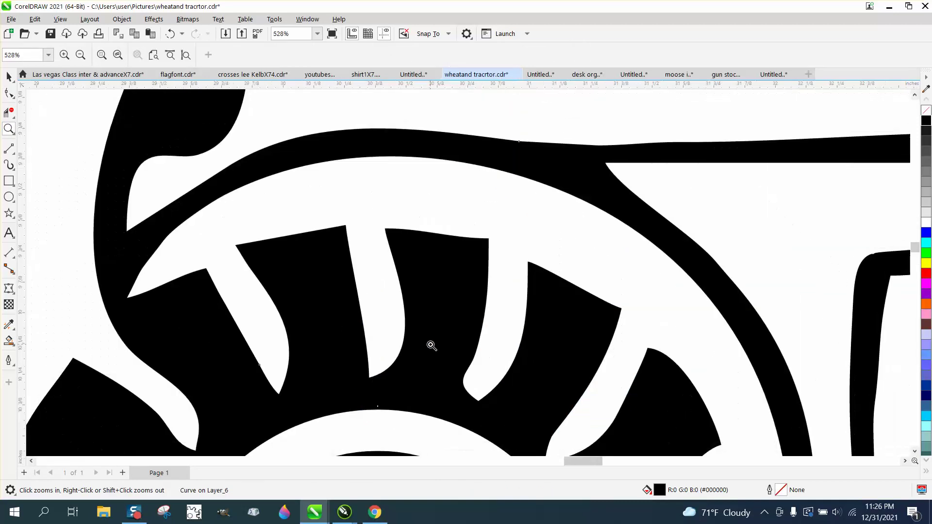
pyautogui.scroll(-5, 430, 343)
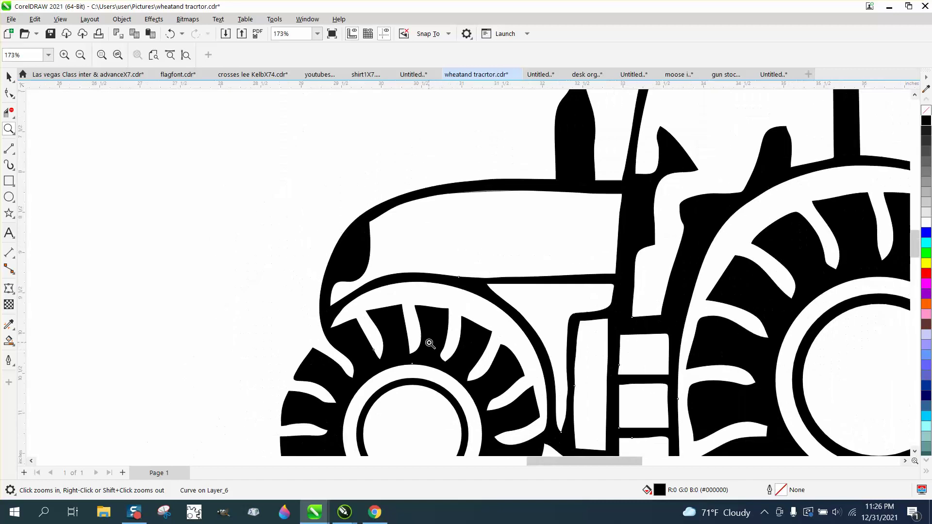
pyautogui.scroll(-2, 429, 343)
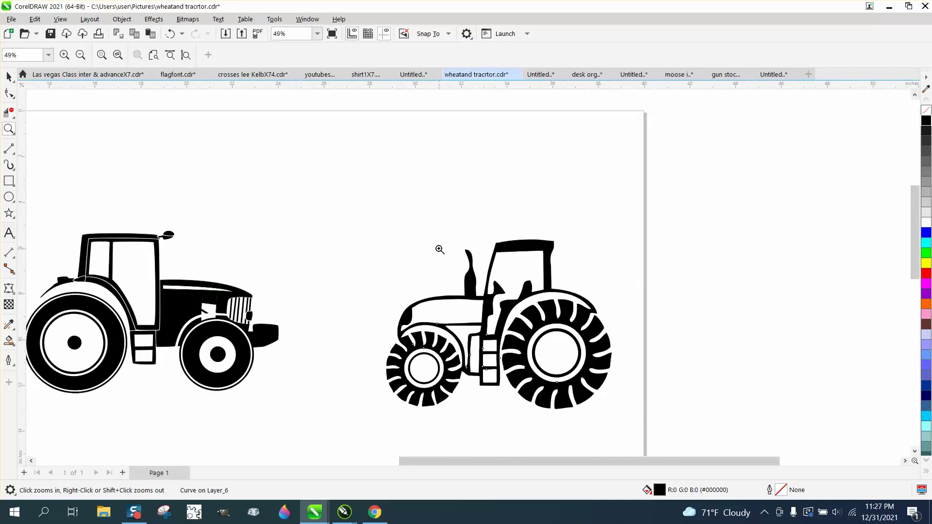
pyautogui.moveTo(376, 224); pyautogui.dragTo(669, 435)
pyautogui.scroll(-1, 465, 333)
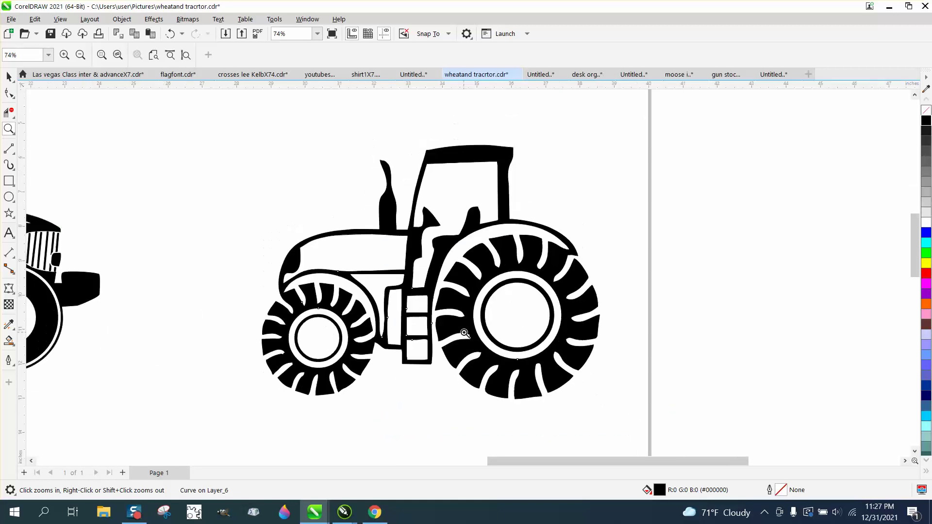